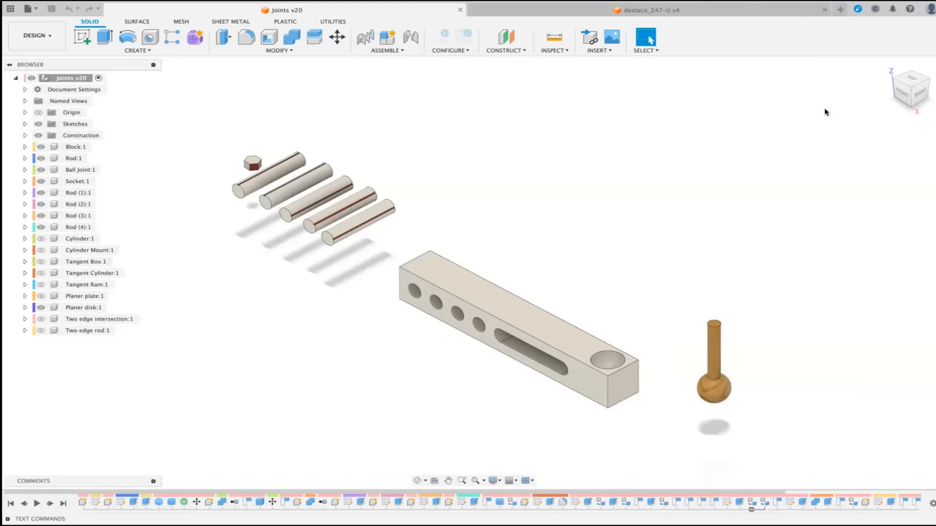
pyautogui.click(403, 51)
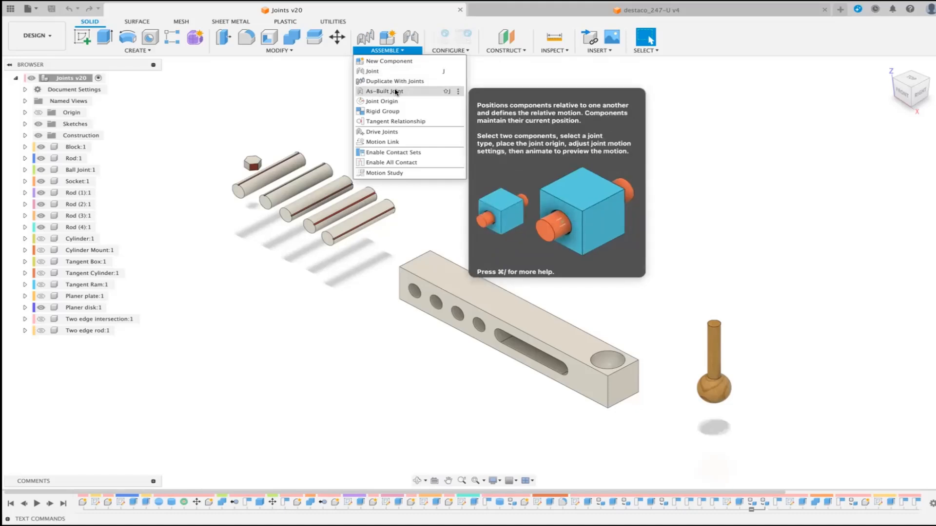
pyautogui.click(680, 136)
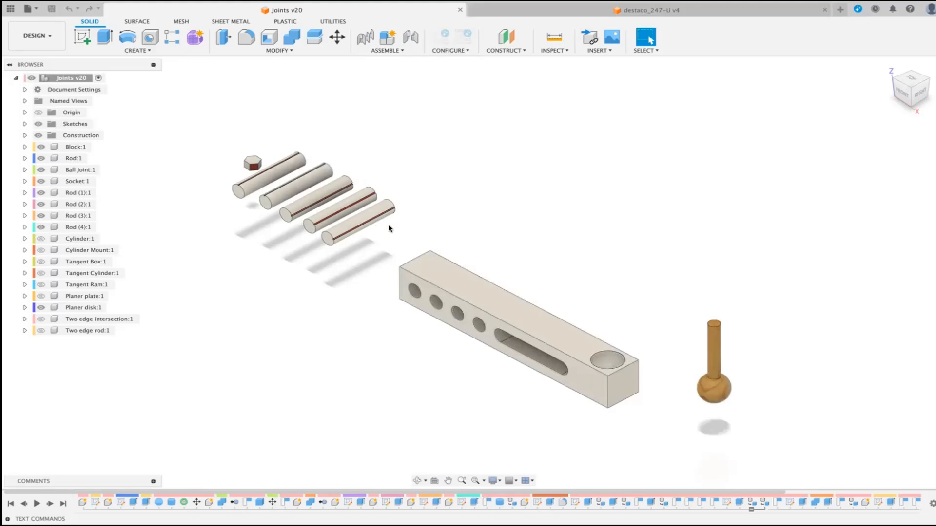
# Step: In the destaco_247-U design, pull the red handle grip, the handle clamp, the inner side link and the bottom clamp arm apart
pyautogui.click(631, 15)
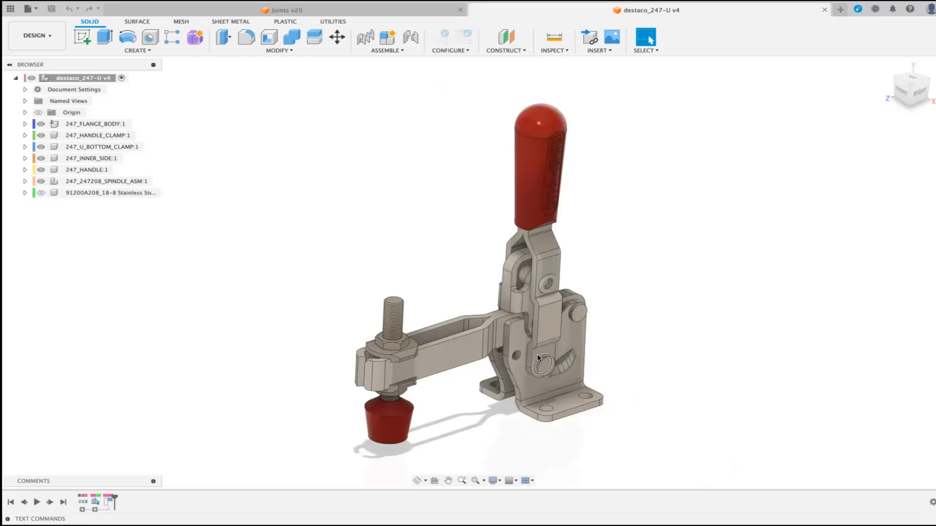
pyautogui.moveTo(534, 155); pyautogui.dragTo(739, 160)
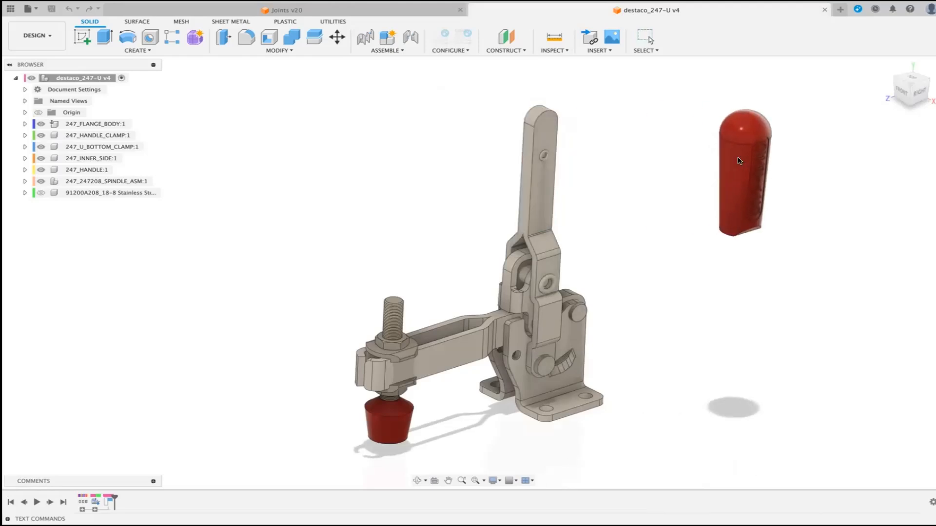
pyautogui.moveTo(538, 186); pyautogui.dragTo(349, 179)
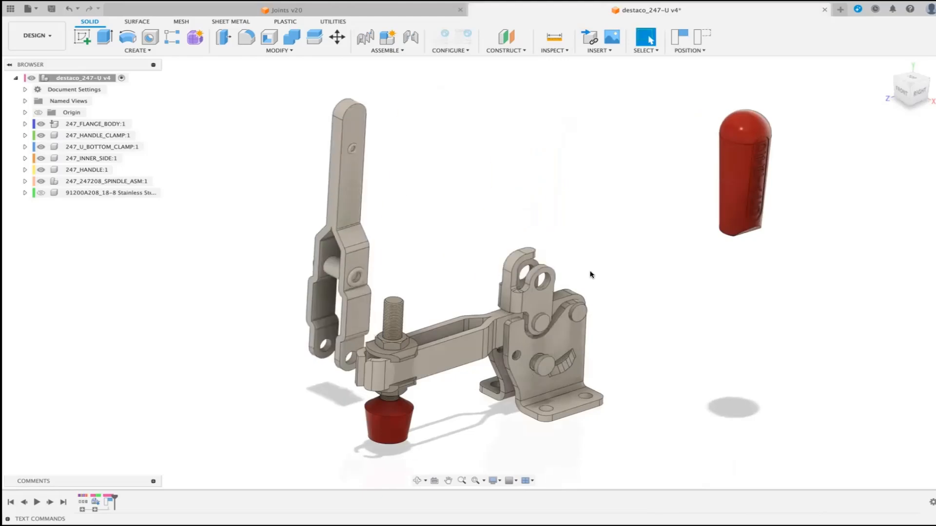
pyautogui.moveTo(547, 298); pyautogui.dragTo(616, 182)
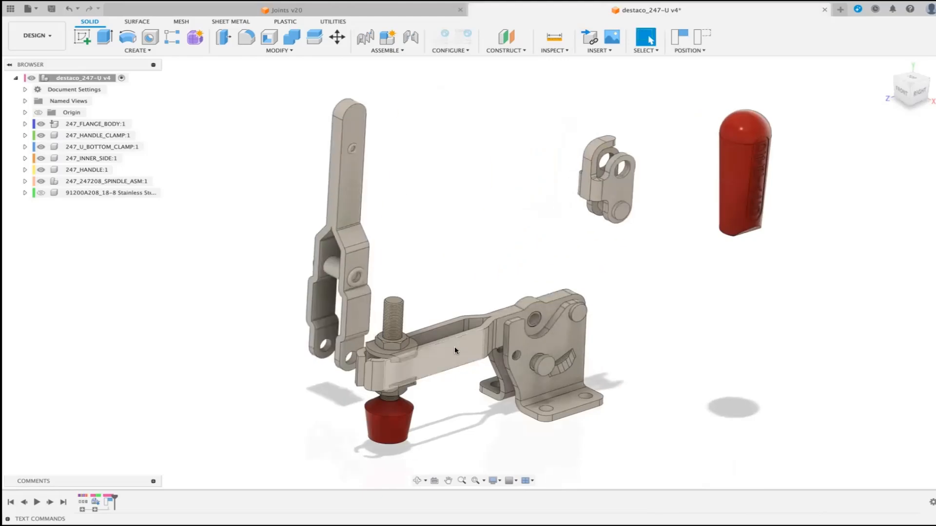
pyautogui.moveTo(454, 346); pyautogui.dragTo(459, 230)
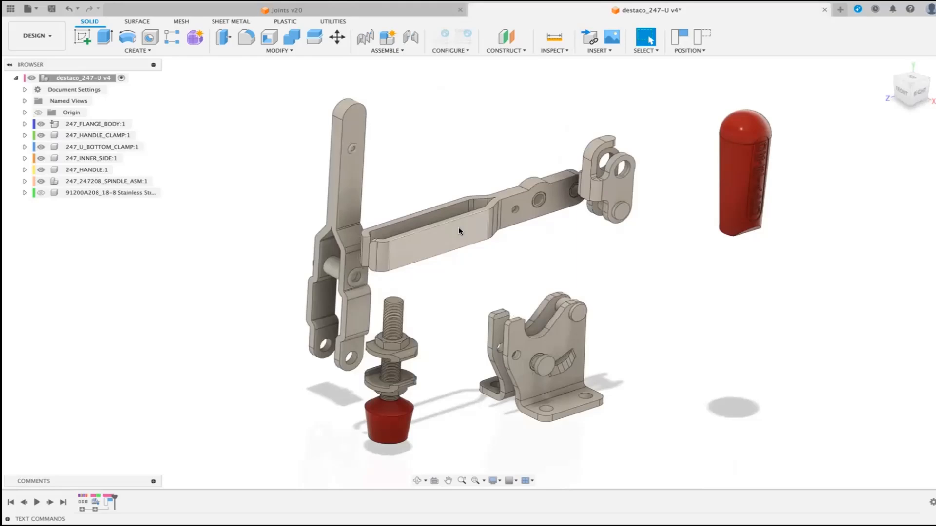
# Step: Revert the moved clamp parts to their original positions and return to the Joints design
pyautogui.click(702, 36)
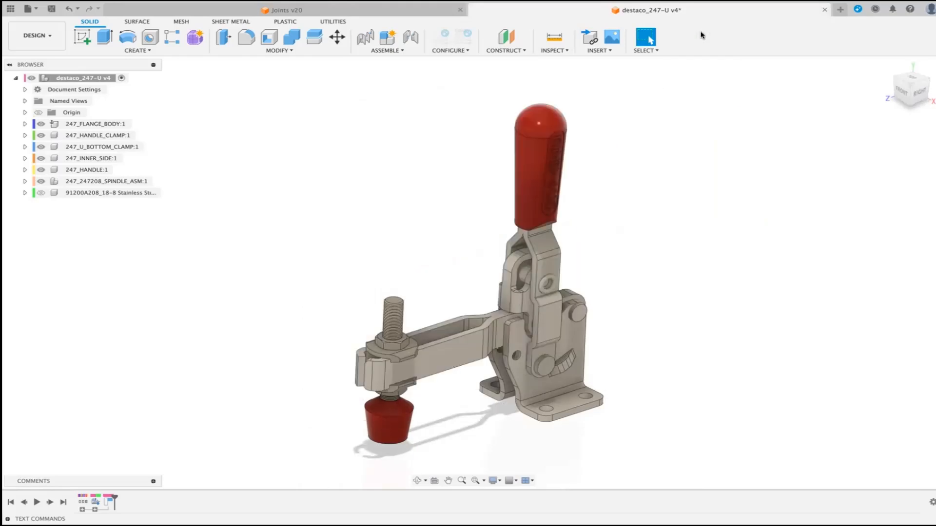
pyautogui.click(343, 10)
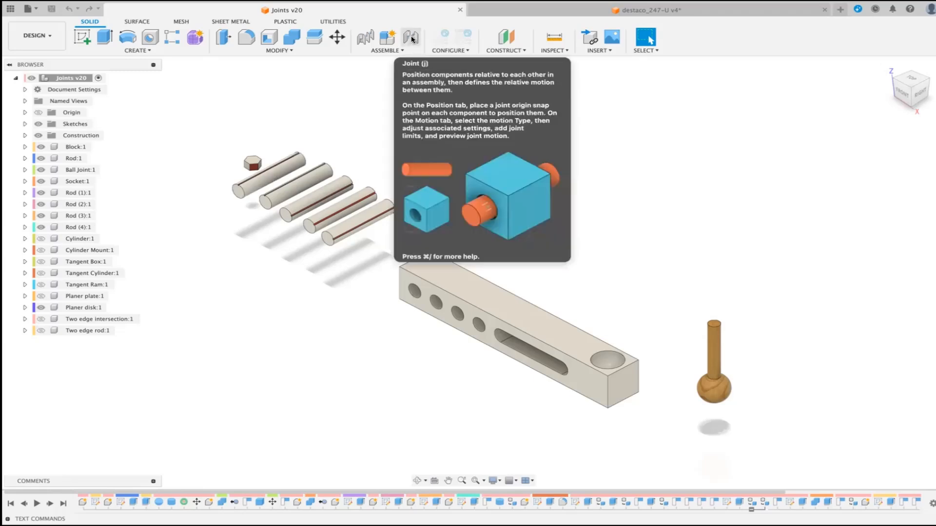
# Step: Start a Joint and pick the midpoint of Rod (1) as the snap point for component 1, checking the available motion types
pyautogui.click(401, 51)
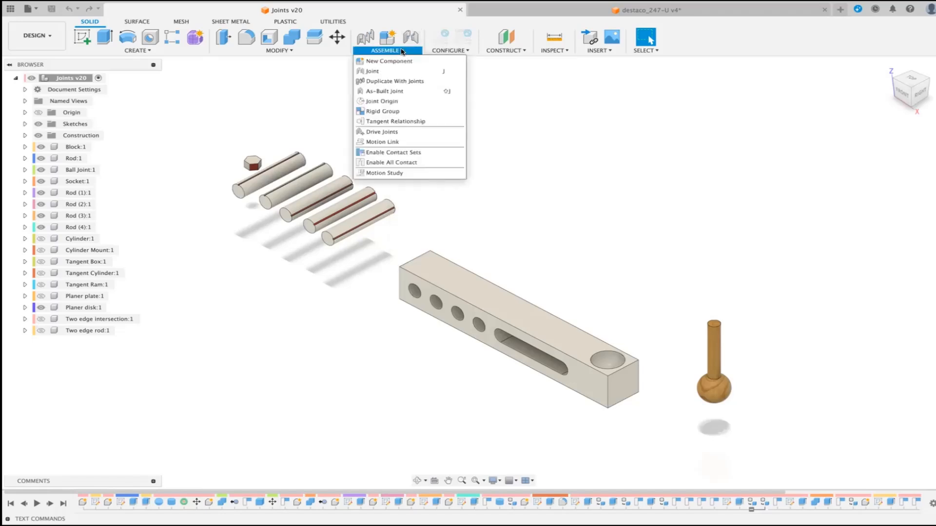
pyautogui.click(374, 71)
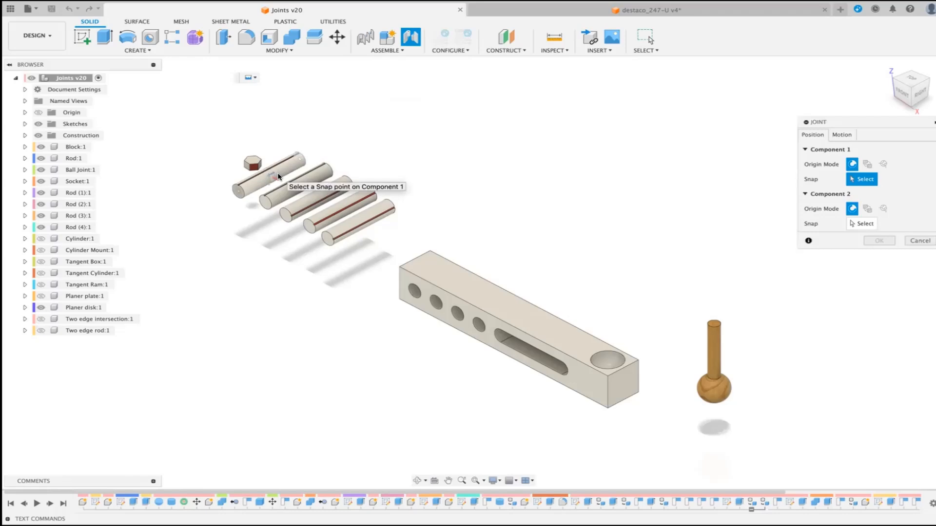
pyautogui.scroll(6, 278, 177)
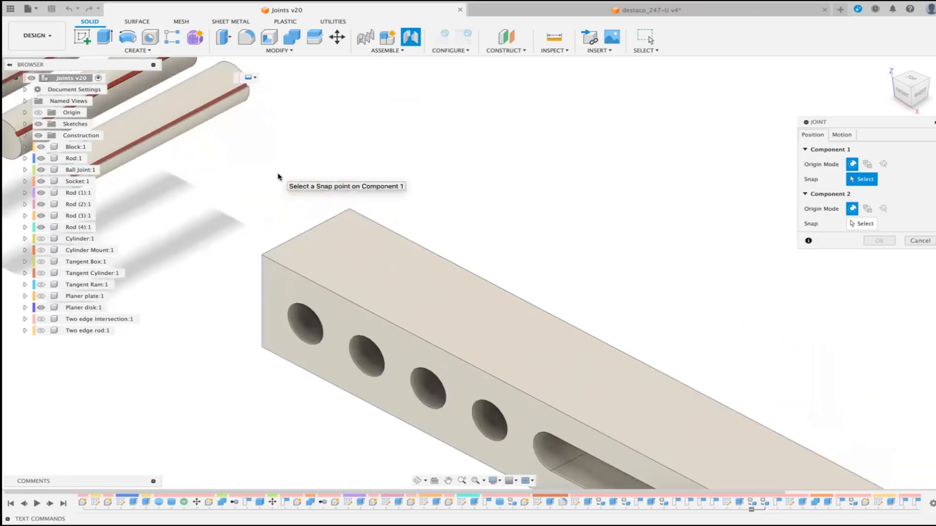
pyautogui.scroll(-8, 277, 176)
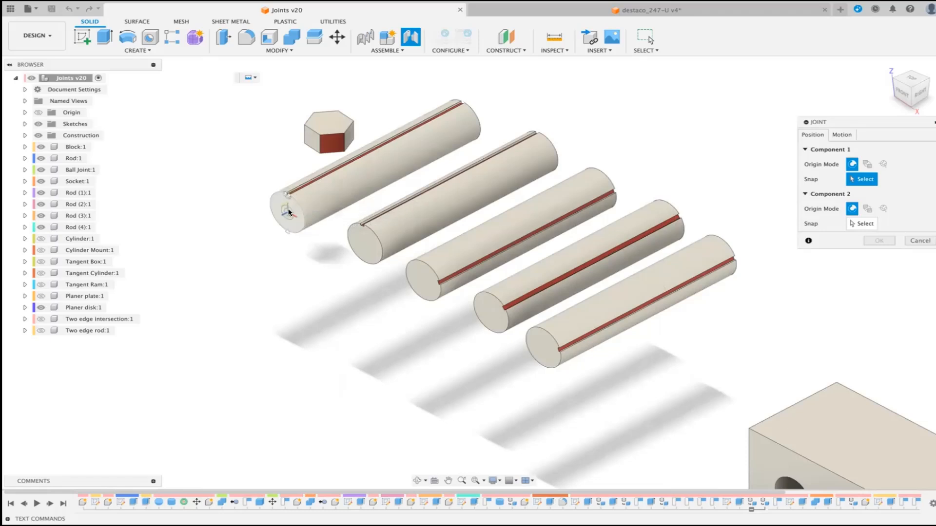
pyautogui.click(368, 171)
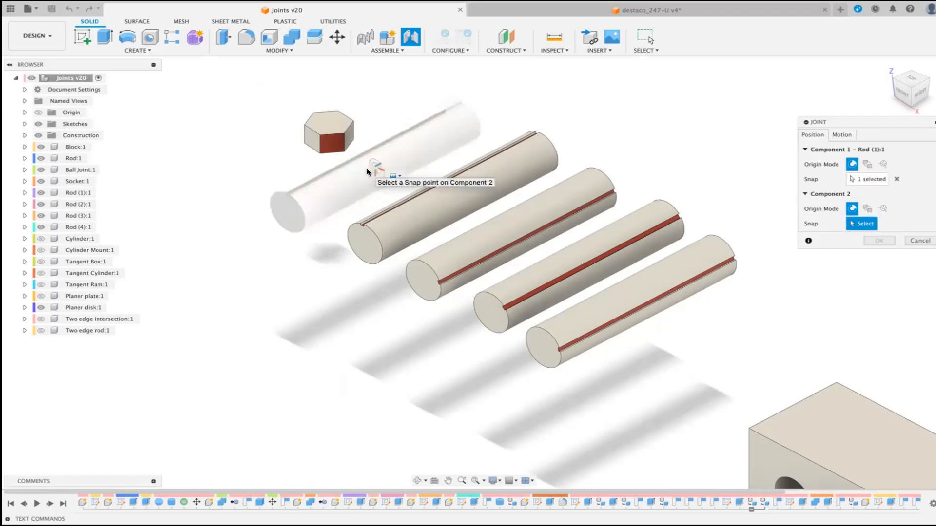
pyautogui.click(842, 135)
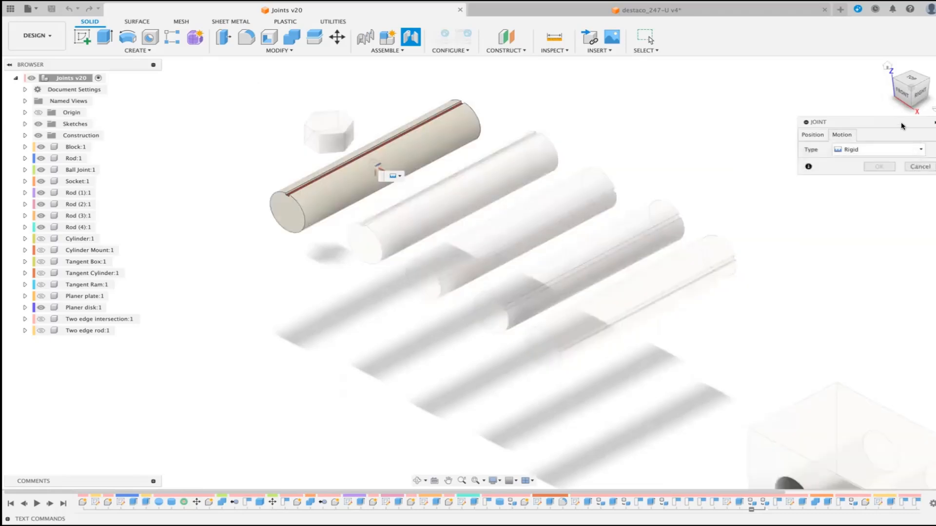
pyautogui.moveTo(901, 126); pyautogui.dragTo(799, 102)
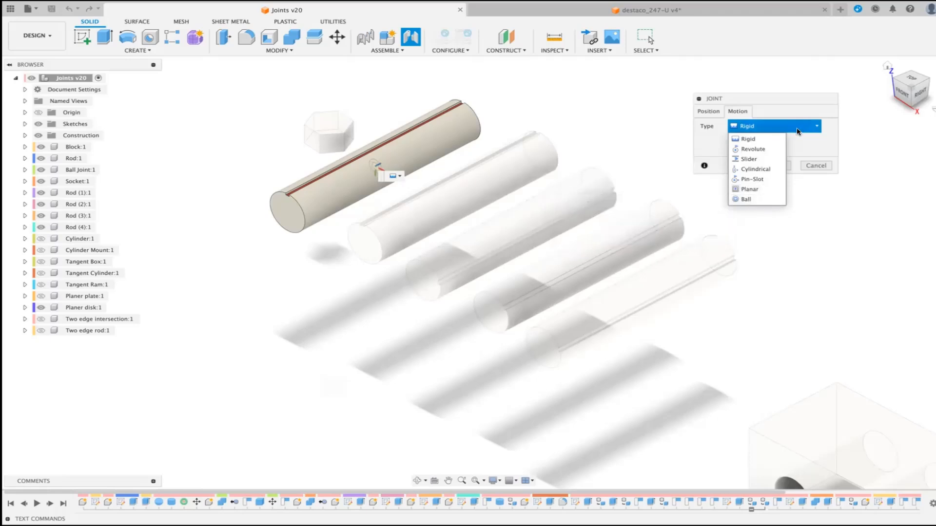
pyautogui.click(708, 112)
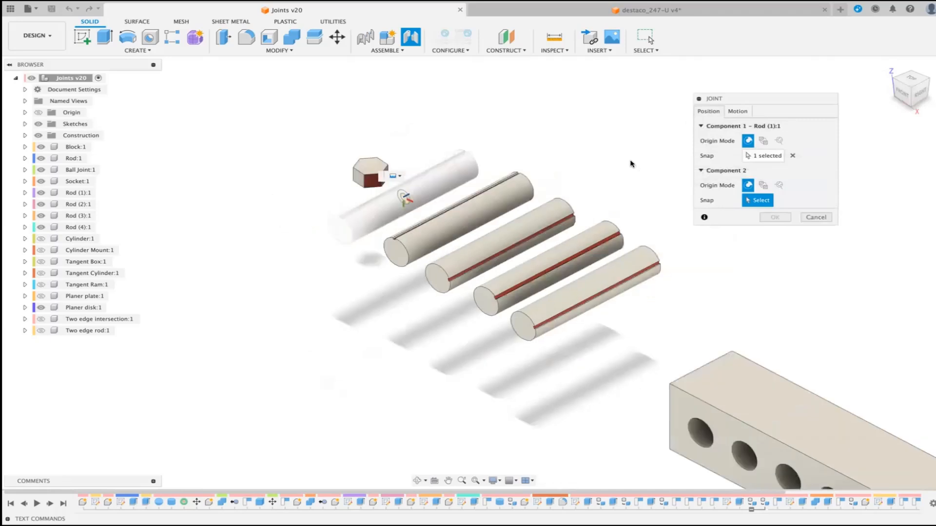
# Step: Snap component 2 of the joint to the midpoint inside the block's first hole, at the end farthest from the slot
pyautogui.scroll(-3, 631, 164)
pyautogui.scroll(-5, 631, 164)
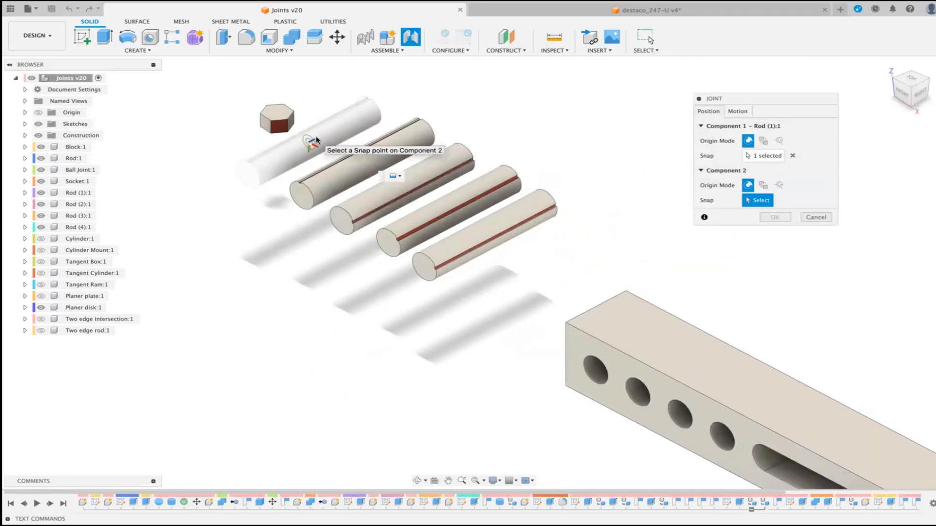
pyautogui.scroll(-5, 317, 140)
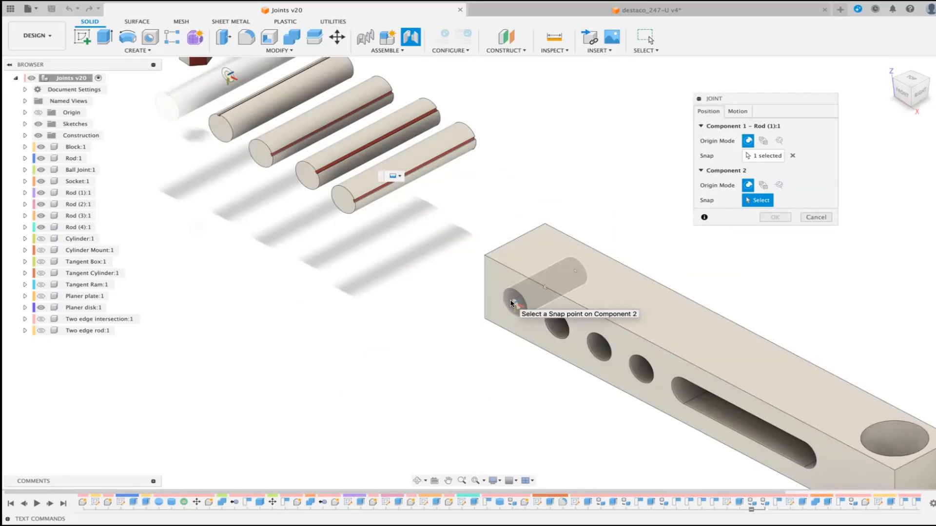
pyautogui.scroll(5, 511, 303)
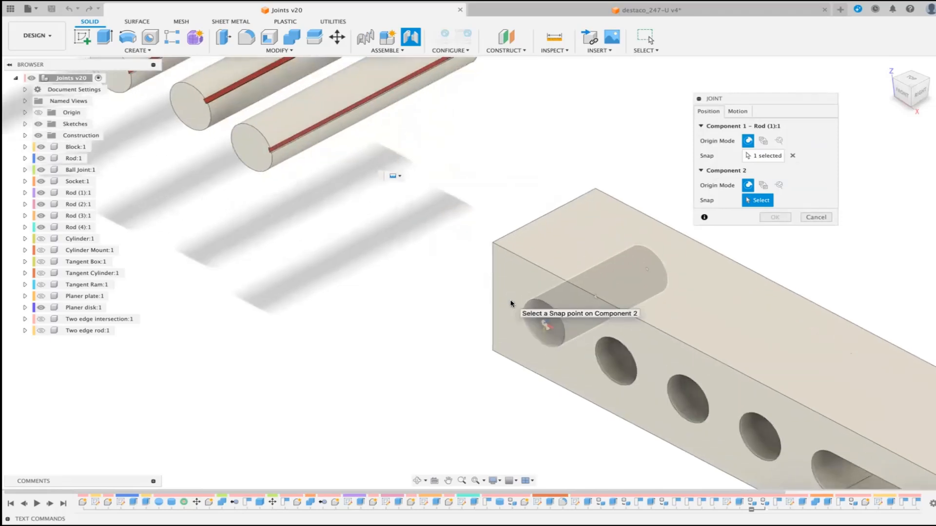
pyautogui.moveTo(510, 303); pyautogui.dragTo(327, 235, button='middle')
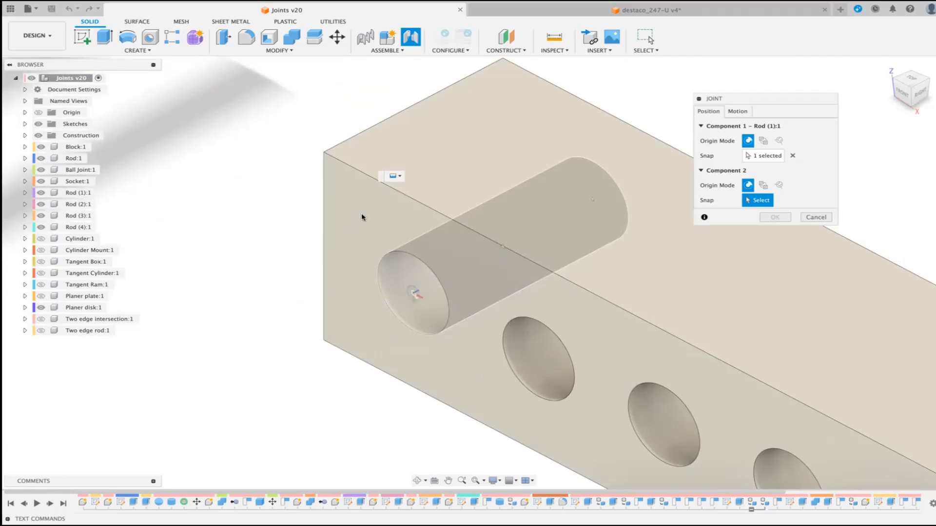
pyautogui.click(501, 247)
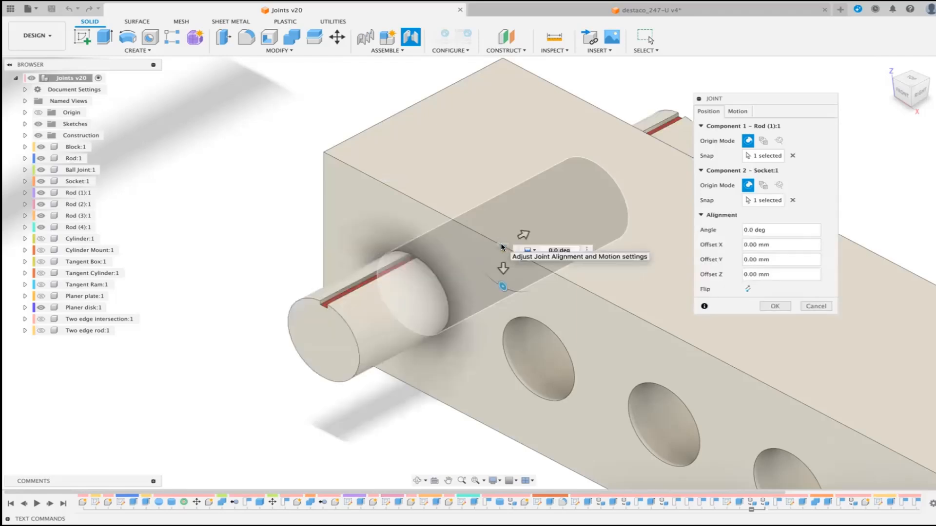
pyautogui.scroll(-10, 501, 247)
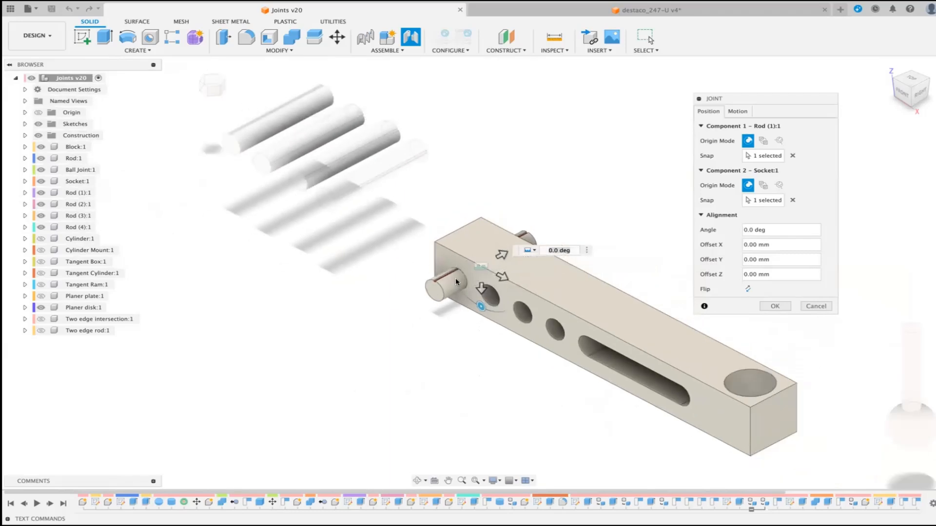
# Step: Preview the motion with the Rigid type and create the joint between Rod (1) and the block
pyautogui.click(744, 111)
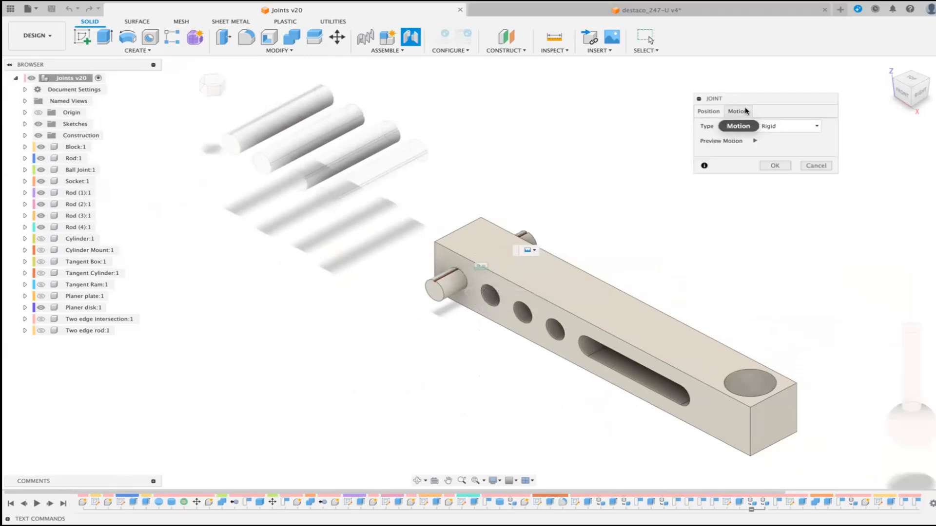
pyautogui.moveTo(773, 95); pyautogui.dragTo(648, 101)
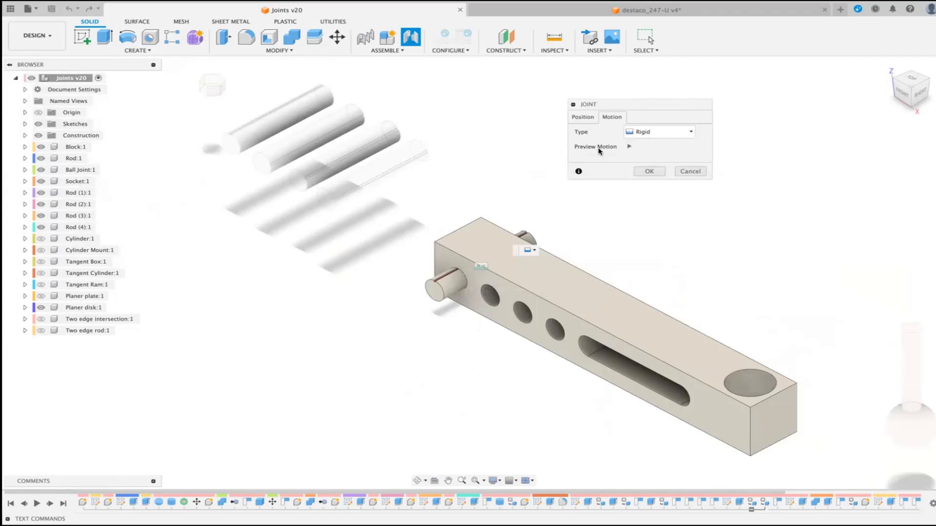
pyautogui.click(628, 147)
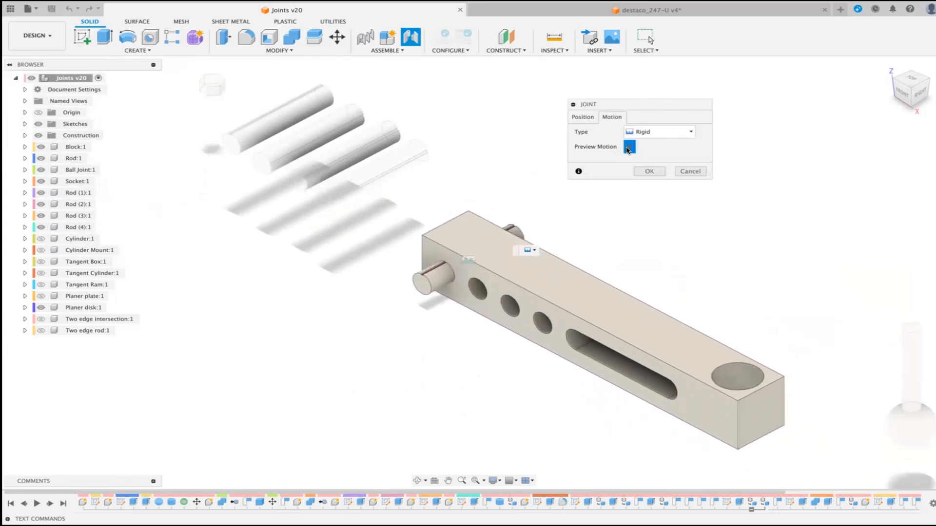
pyautogui.click(628, 147)
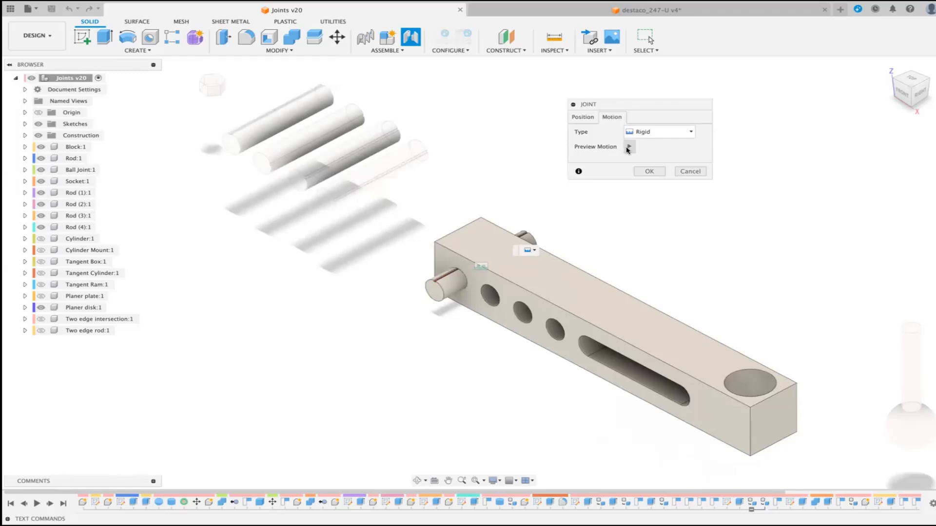
pyautogui.click(646, 171)
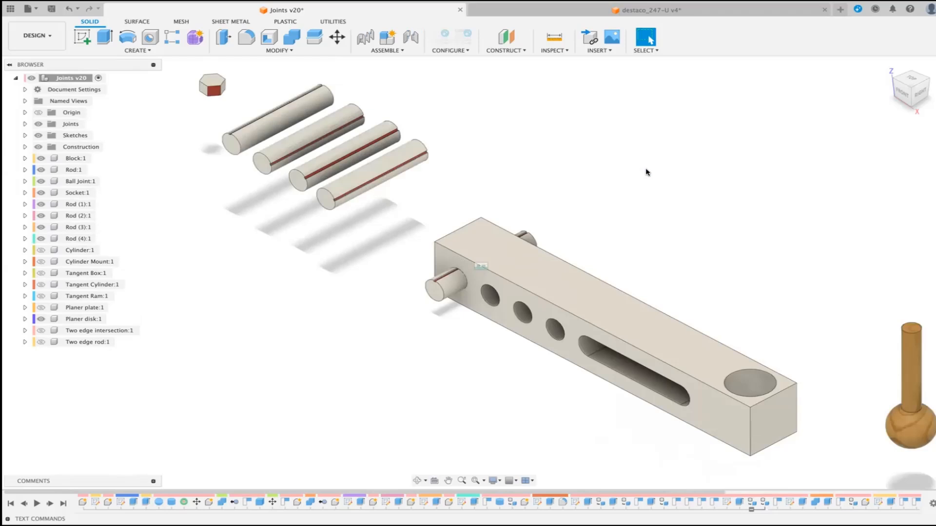
# Step: Start another Joint and set its motion type to Revolute
pyautogui.click(411, 39)
pyautogui.click(612, 117)
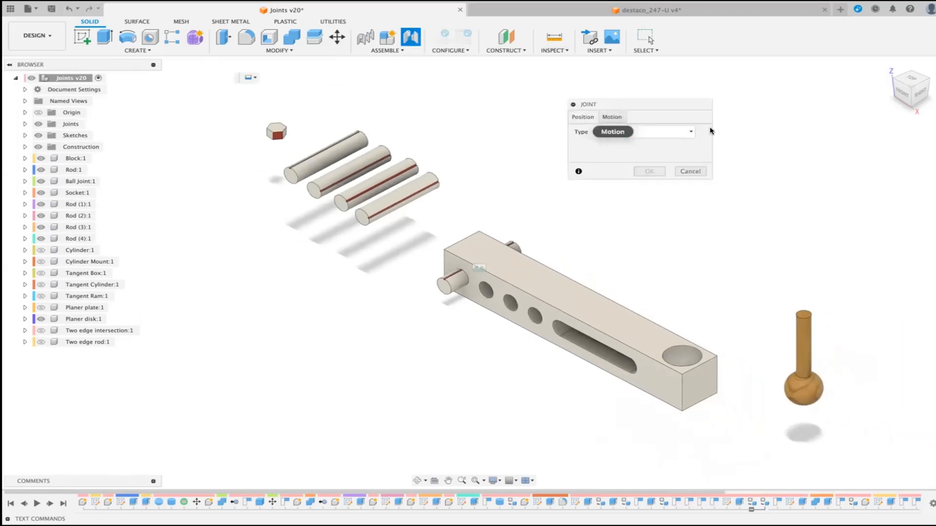
pyautogui.click(653, 131)
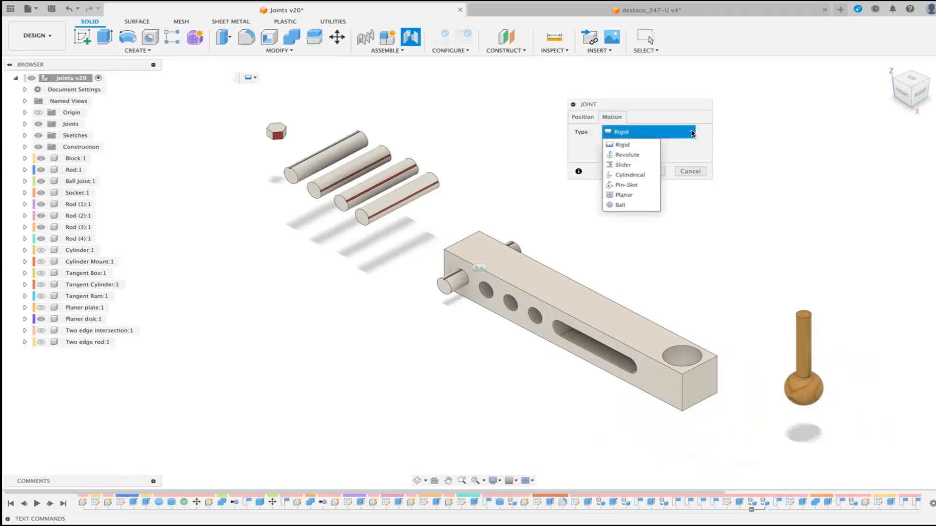
pyautogui.click(647, 155)
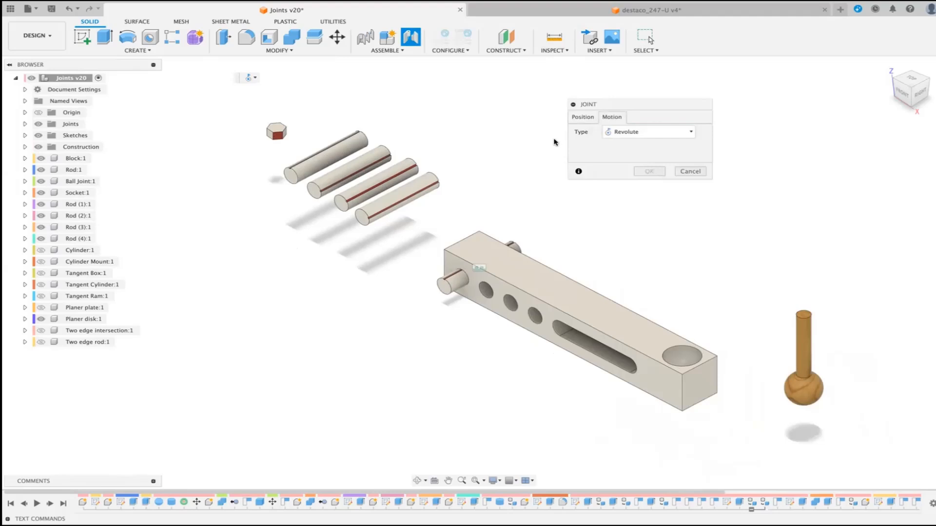
# Step: Snap the midpoint of Rod (3) to the midpoint inside the block's second hole from the end farthest from the slot
pyautogui.click(582, 118)
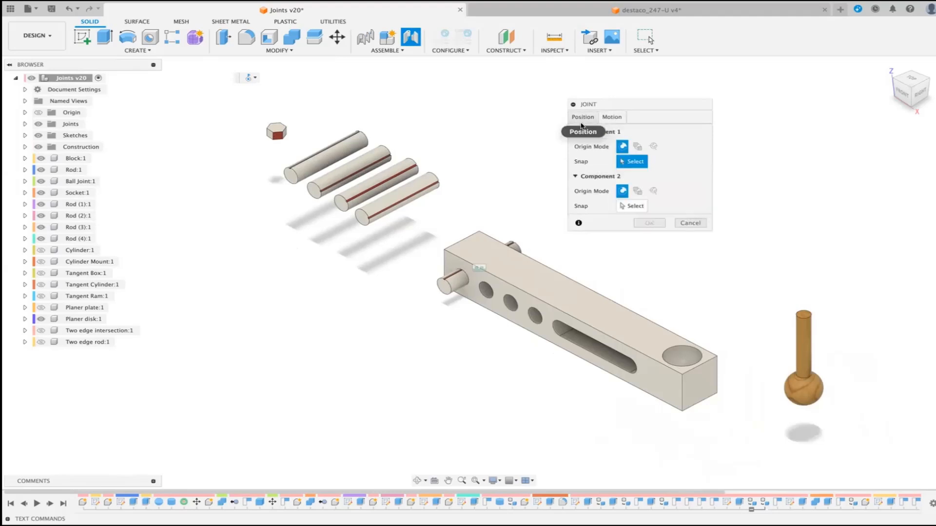
pyautogui.click(326, 155)
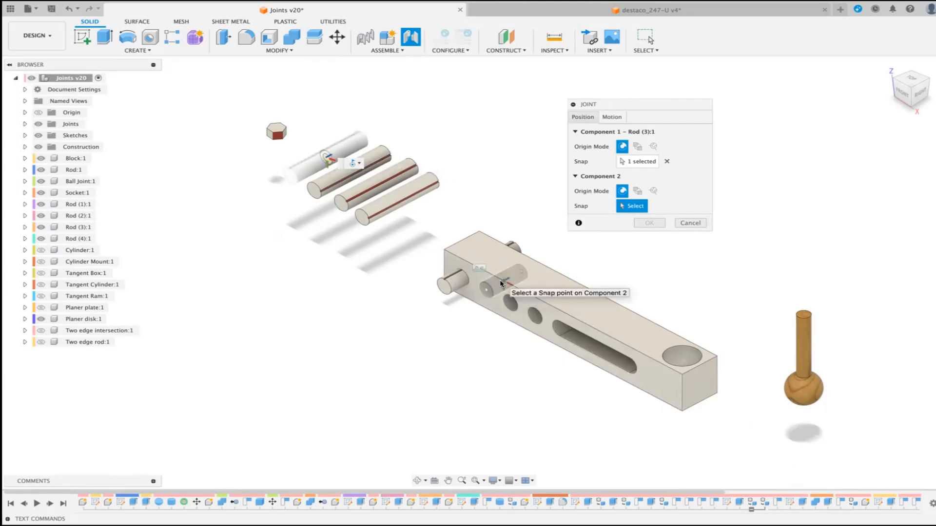
pyautogui.click(500, 283)
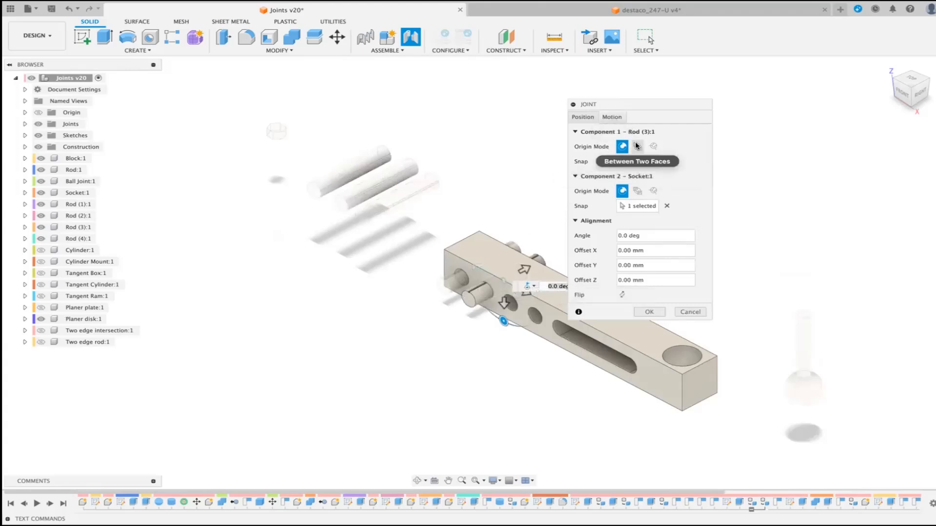
# Step: Preview the Revolute motion about the Z axis and create the joint between Rod (3) and the block
pyautogui.click(611, 118)
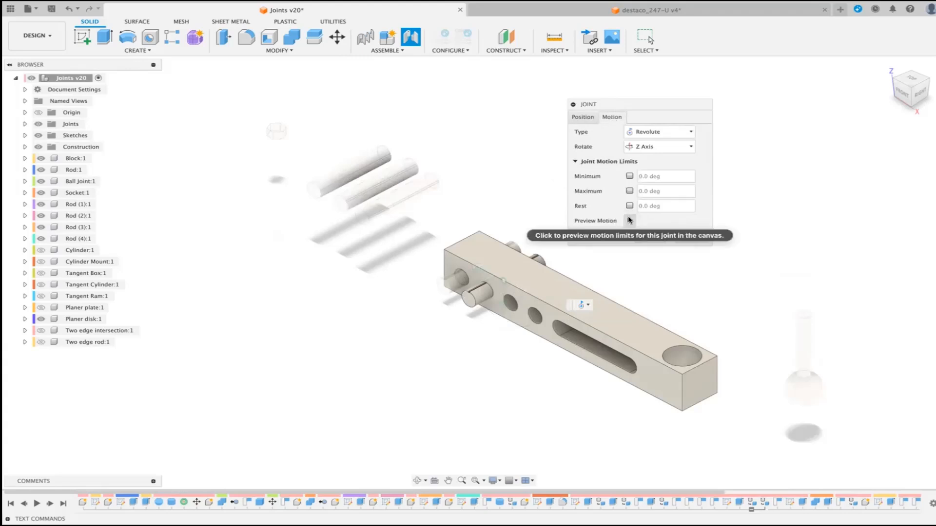
pyautogui.scroll(5, 486, 304)
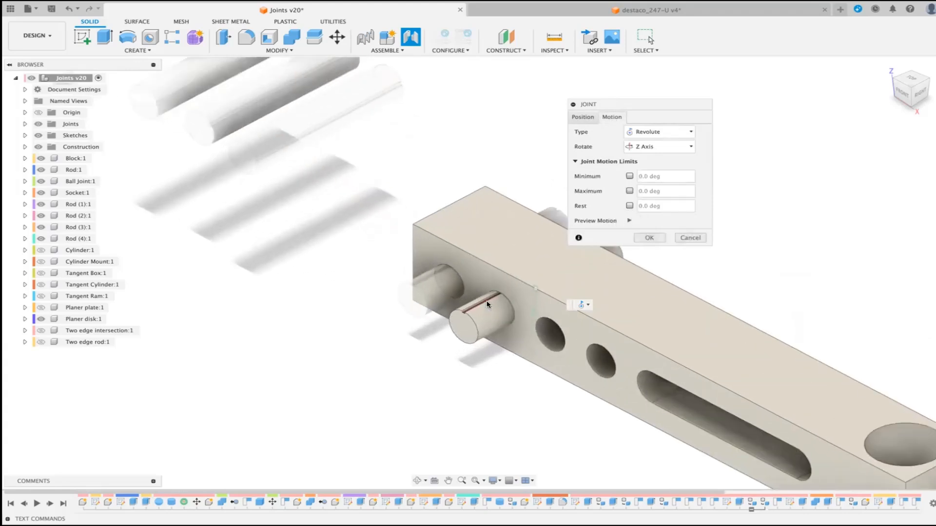
pyautogui.click(628, 222)
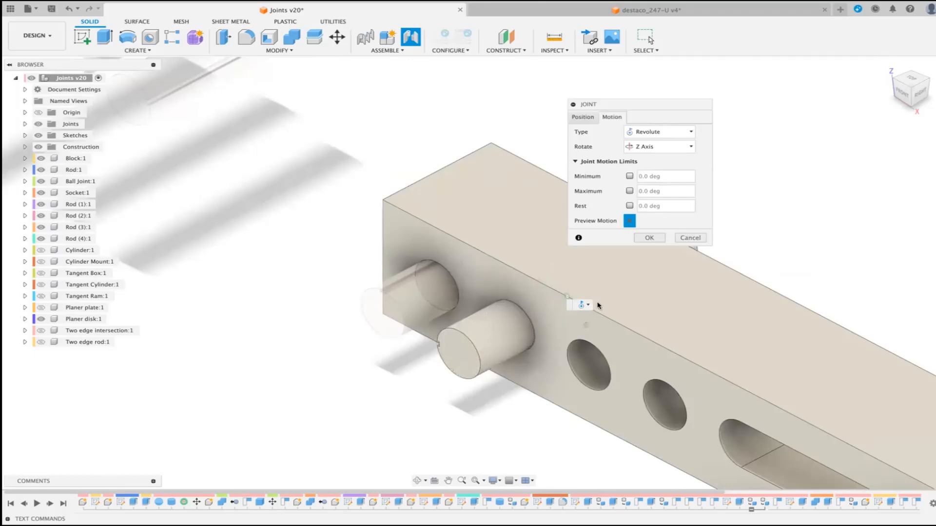
pyautogui.click(652, 238)
# Step: Start another Joint and set its motion type to Slider
pyautogui.scroll(-5, 652, 239)
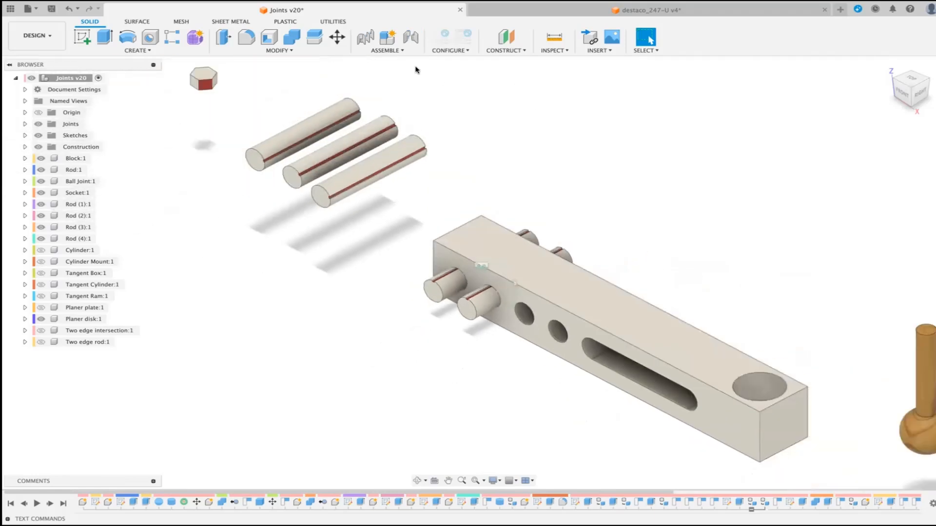
pyautogui.press('j')
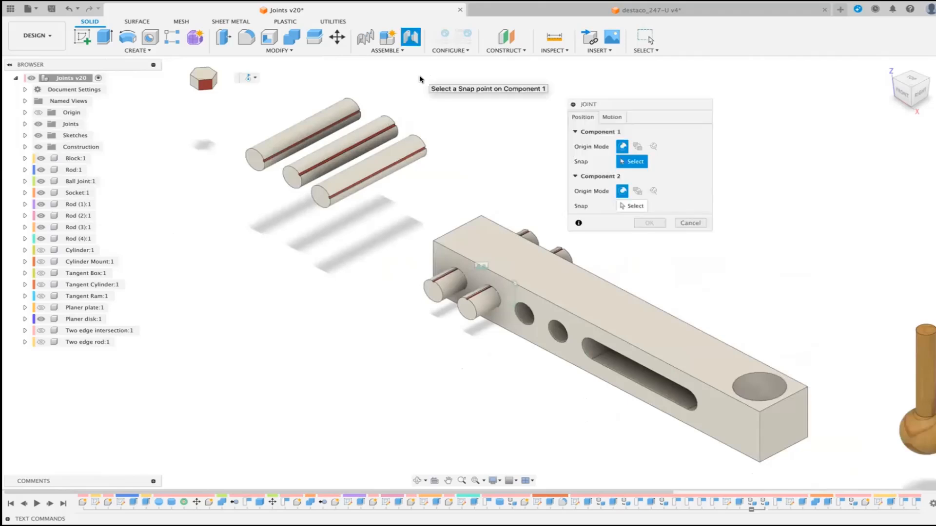
pyautogui.click(608, 117)
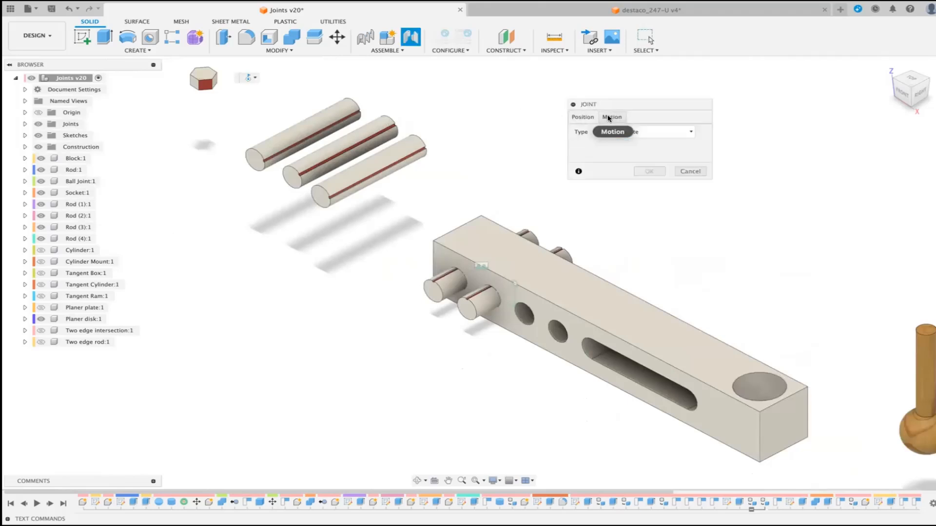
pyautogui.click(691, 134)
pyautogui.click(624, 165)
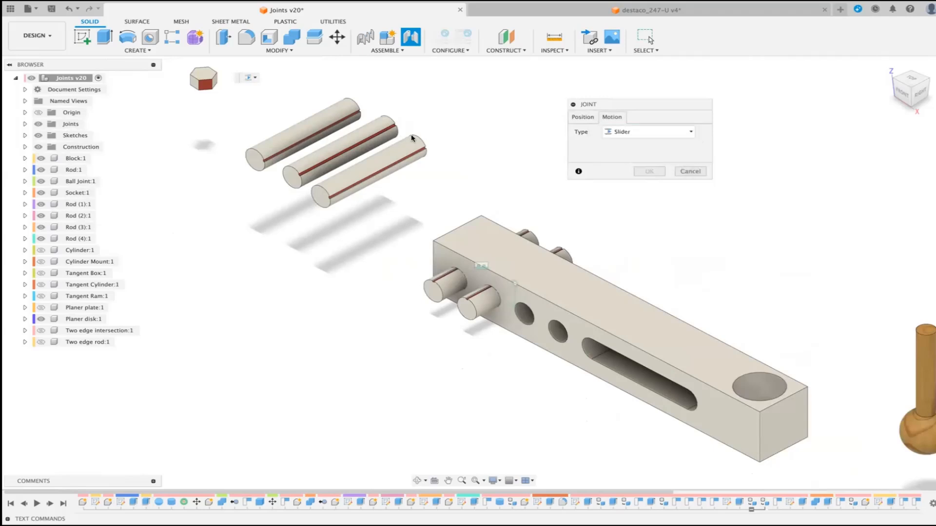
# Step: Snap the midpoint of Rod (4) to the midpoint inside the block's third hole from the end farthest from the slot
pyautogui.click(590, 119)
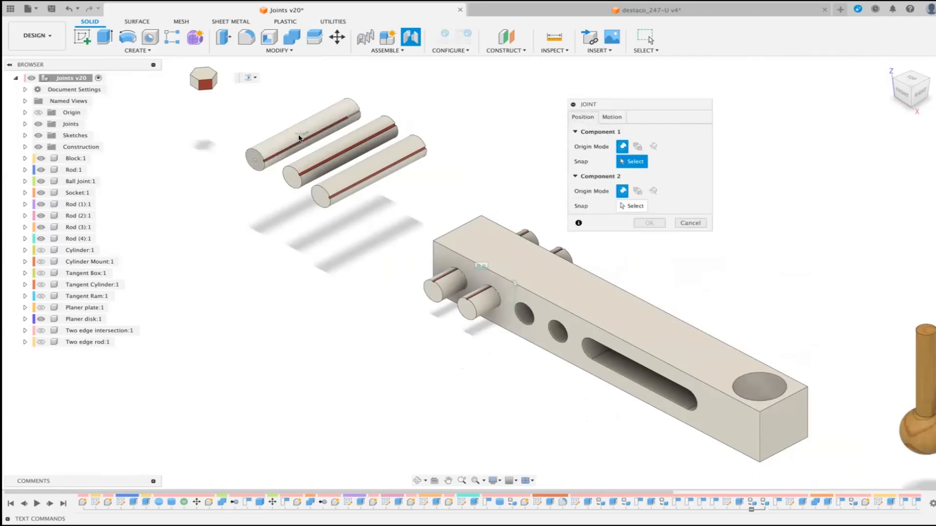
pyautogui.click(300, 136)
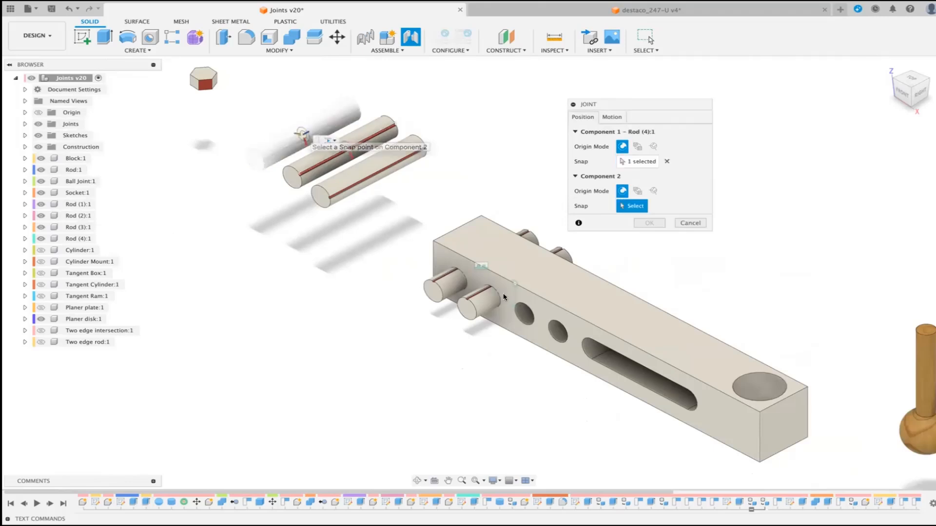
pyautogui.click(522, 314)
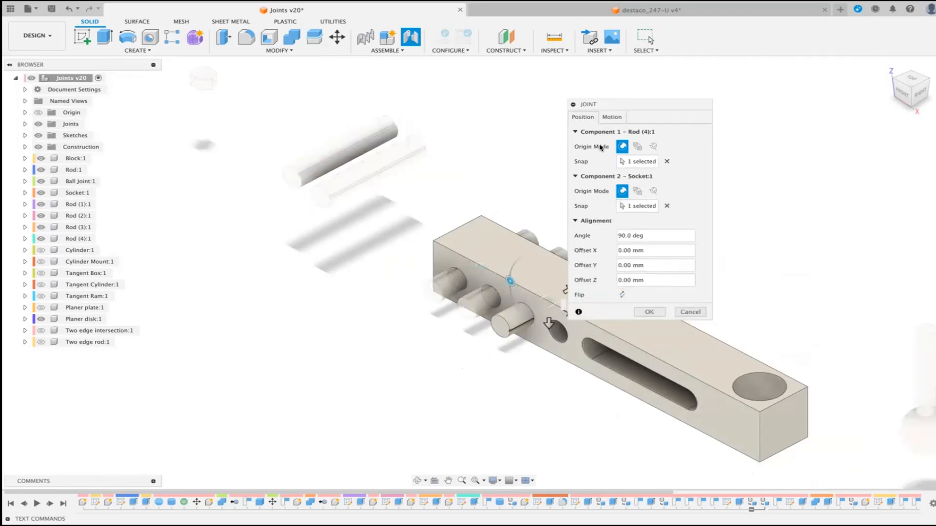
# Step: Preview the Slider motion along the Z axis and create the joint between Rod (4) and the block
pyautogui.click(612, 119)
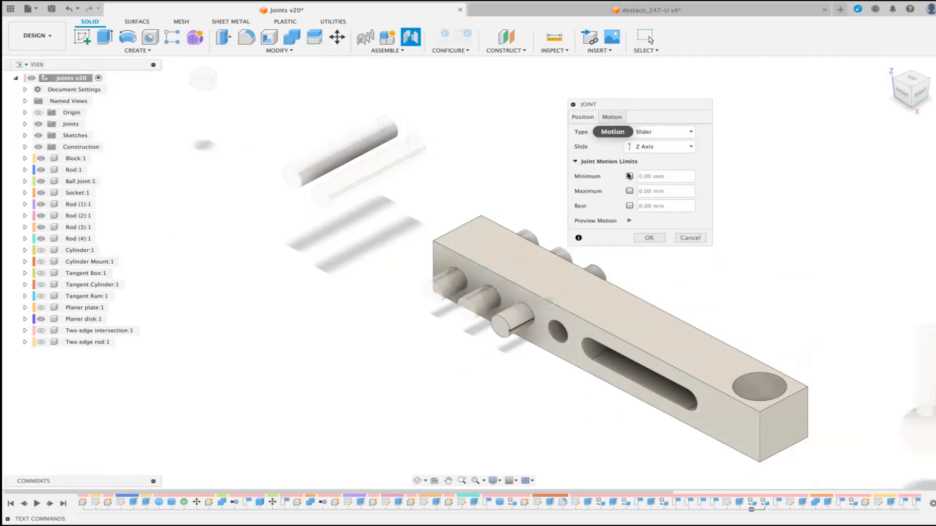
pyautogui.click(629, 221)
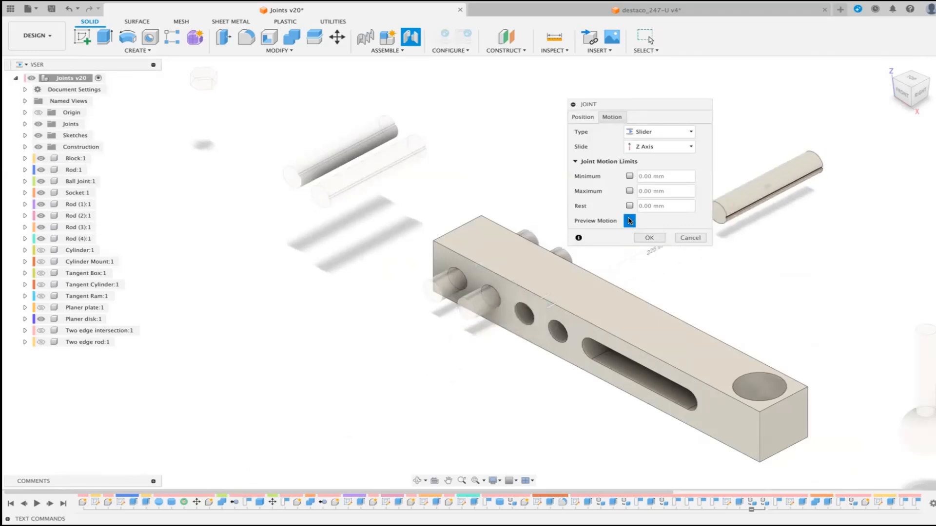
pyautogui.click(646, 238)
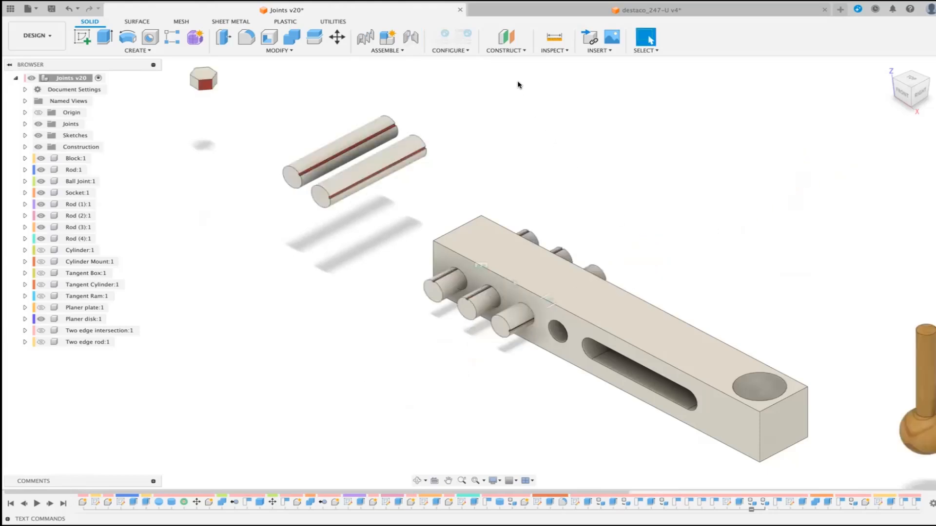
# Step: Start another Joint and set its motion type to Cylindrical
pyautogui.click(402, 52)
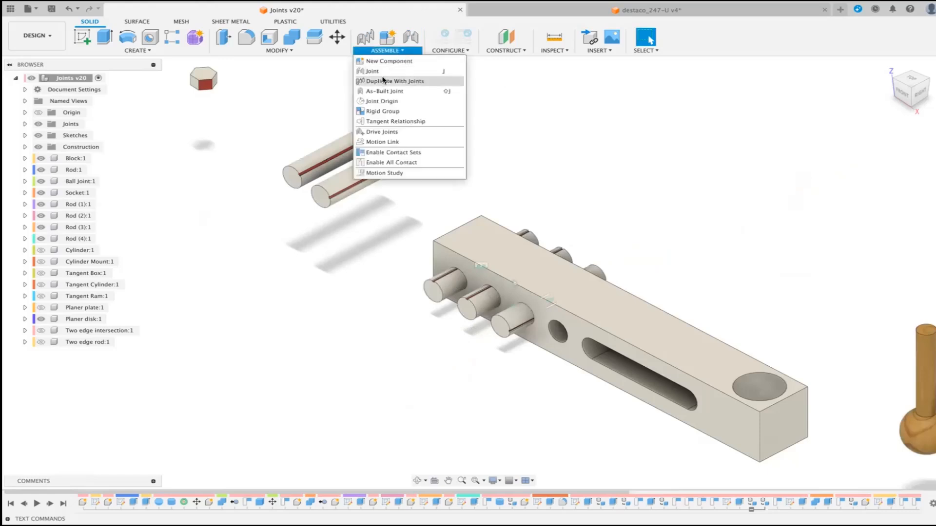
pyautogui.click(385, 71)
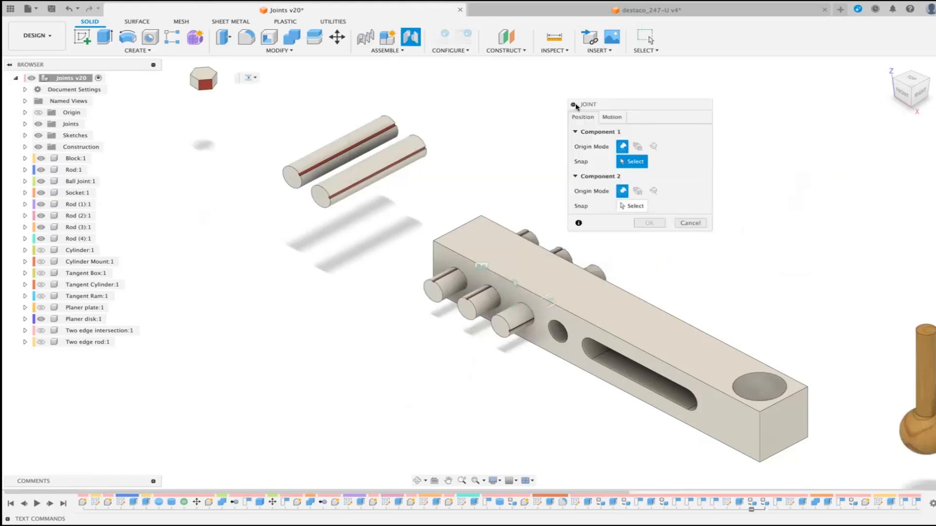
pyautogui.click(619, 119)
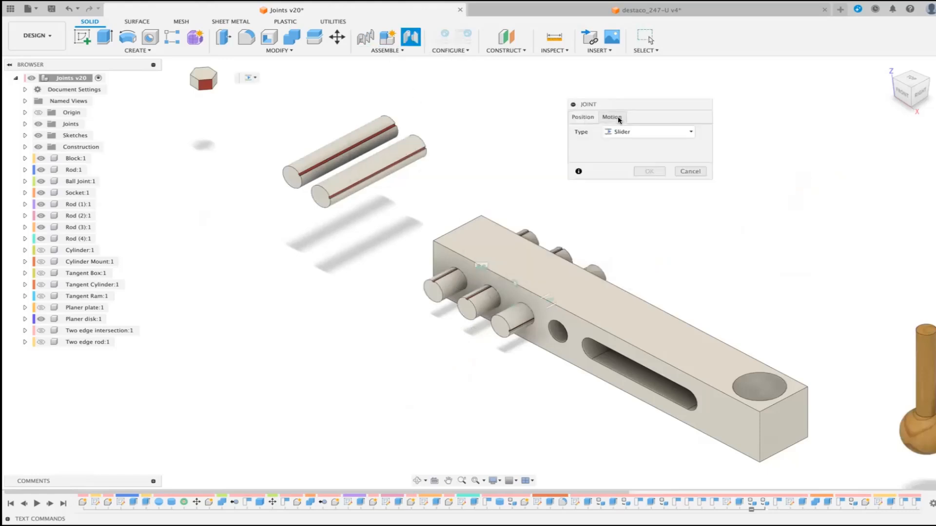
pyautogui.click(690, 132)
pyautogui.click(639, 174)
# Step: Snap the midpoint of Rod (2) to the midpoint inside the block's fourth hole, the one beside the slot
pyautogui.click(583, 120)
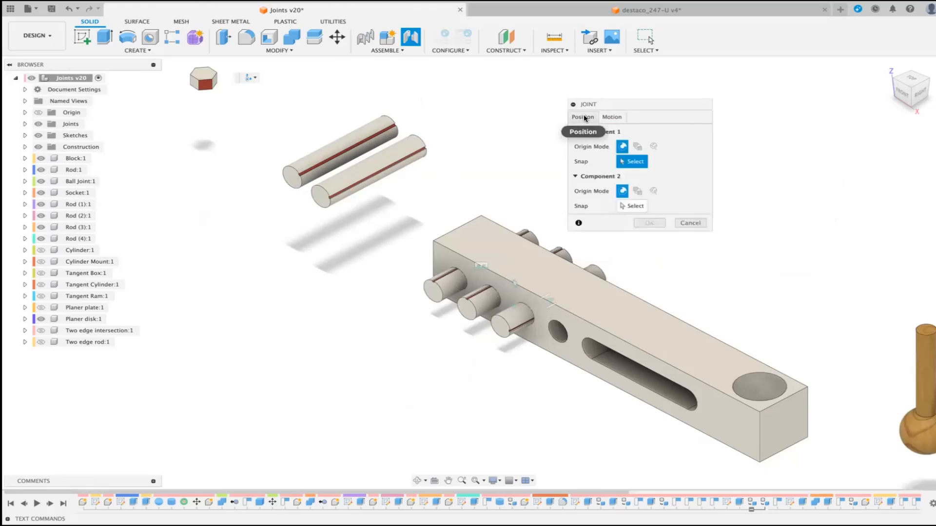
pyautogui.click(335, 149)
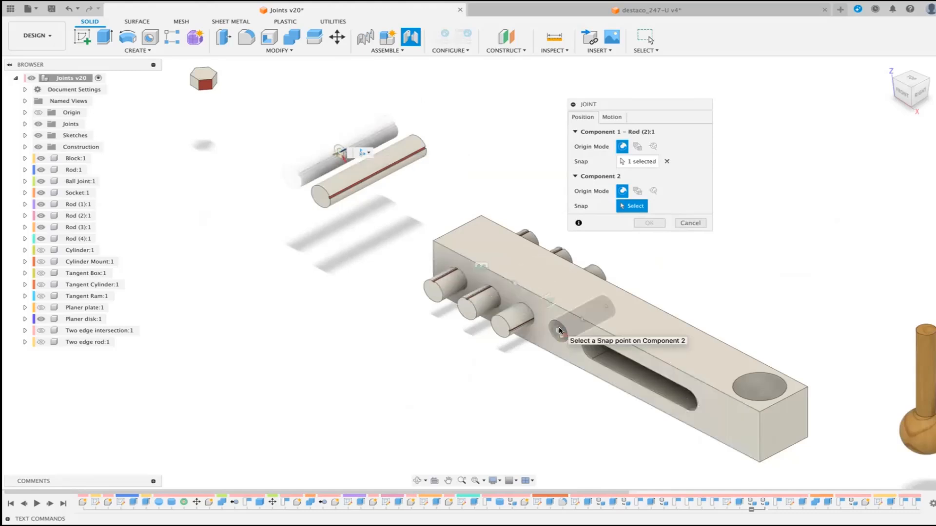
pyautogui.click(584, 318)
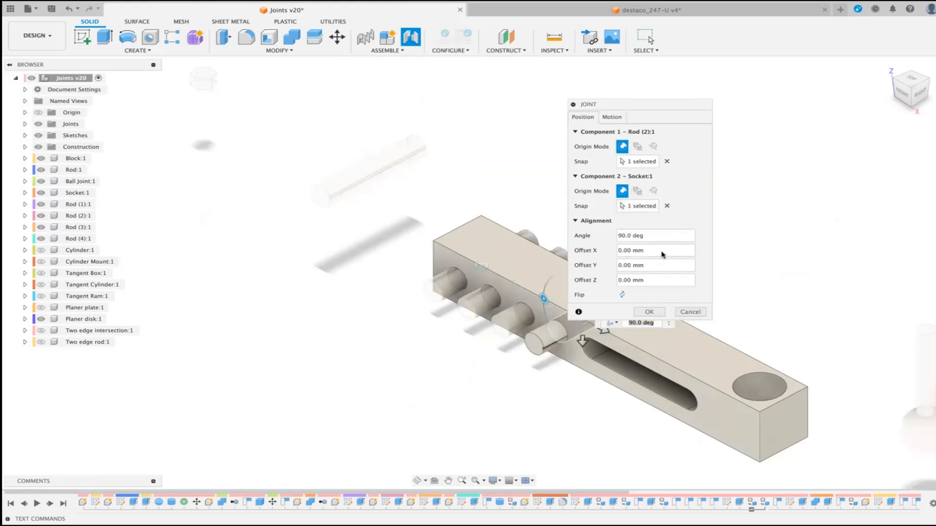
# Step: Preview the Cylindrical motion about the Z axis with All Limits enabled and create the joint between Rod (2) and the block
pyautogui.click(611, 117)
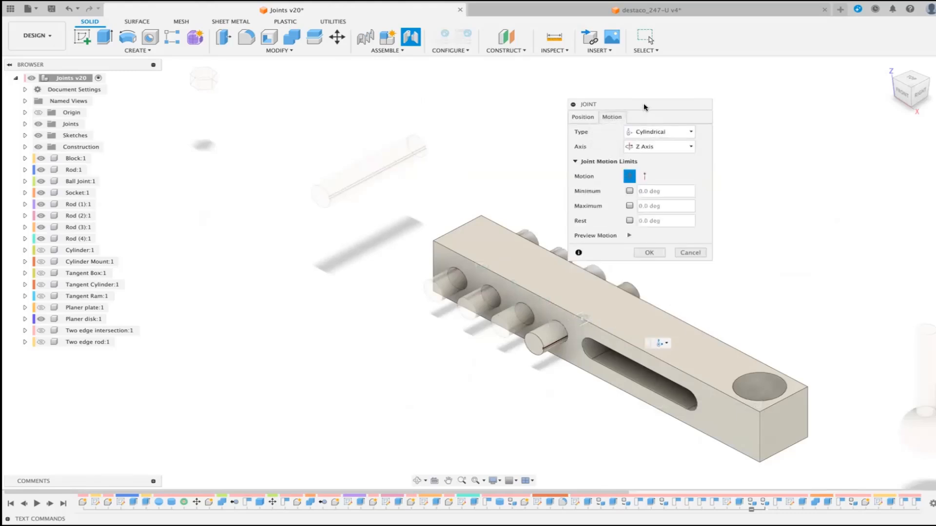
pyautogui.moveTo(644, 103); pyautogui.dragTo(781, 127)
pyautogui.click(768, 259)
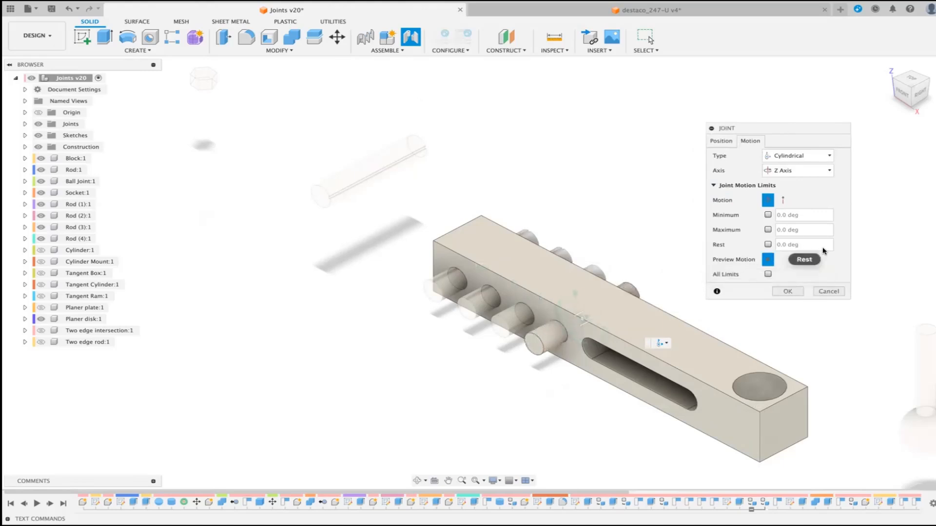
pyautogui.click(768, 274)
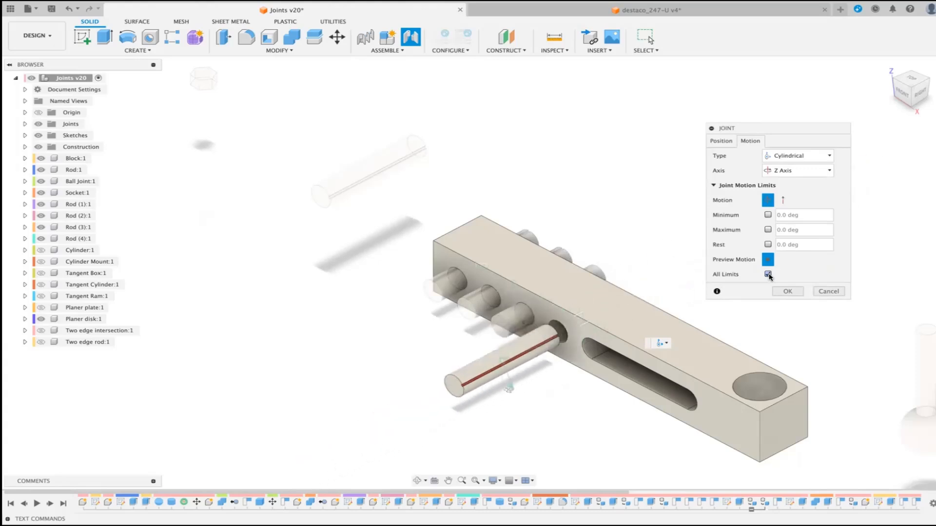
pyautogui.click(787, 291)
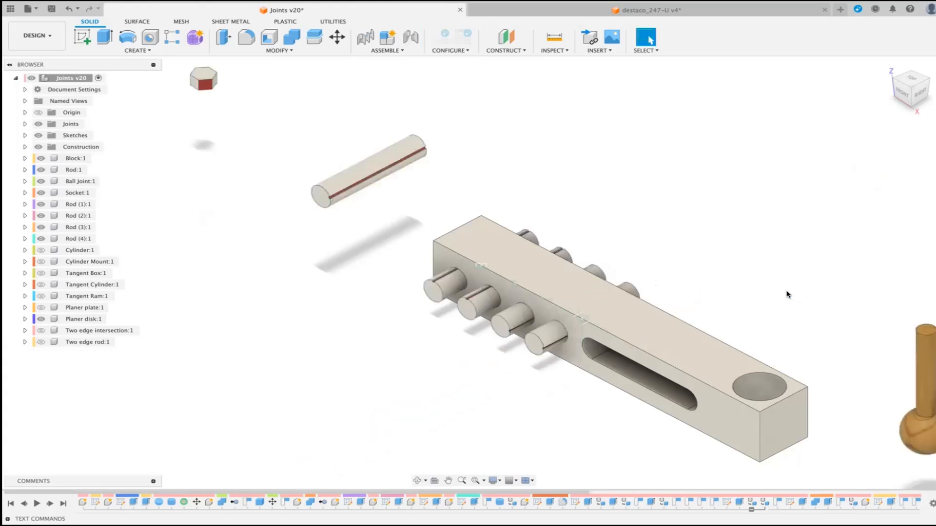
# Step: Start another Joint and set its motion type to Pin-Slot
pyautogui.click(411, 37)
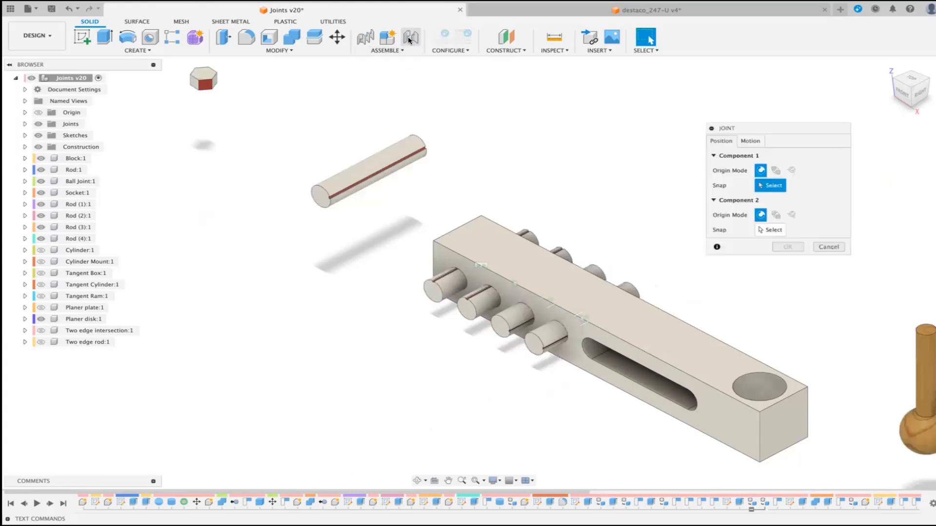
pyautogui.click(749, 141)
pyautogui.click(829, 157)
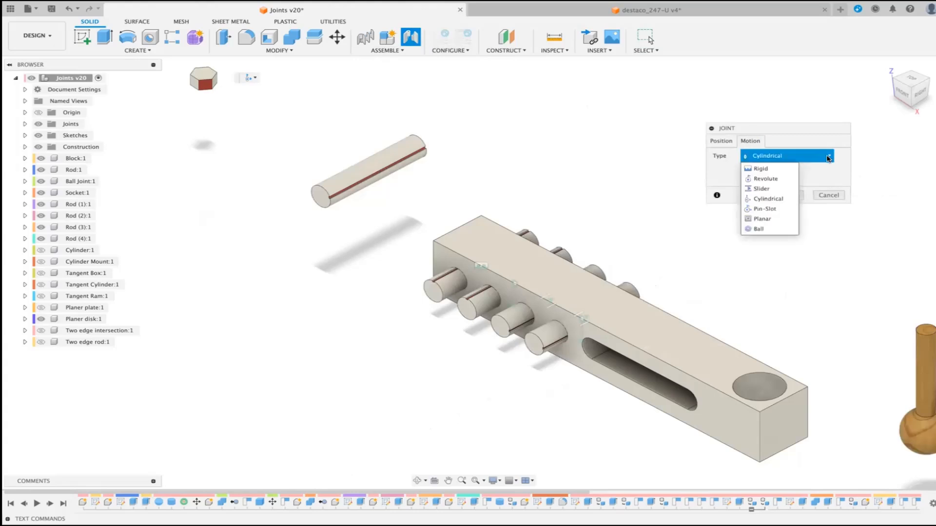
pyautogui.click(763, 209)
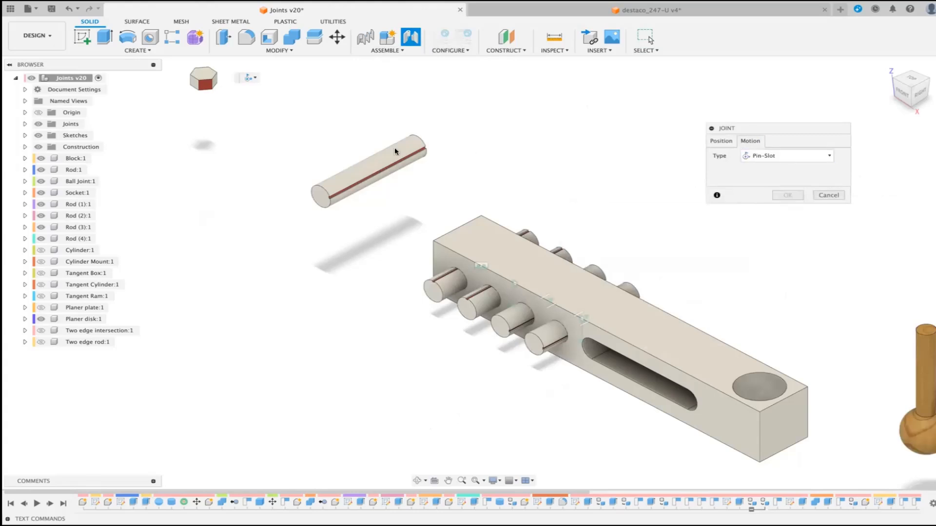
# Step: Snap the midpoint of the remaining rod to the midpoint inside the slot's rounded end nearest the holes
pyautogui.click(719, 142)
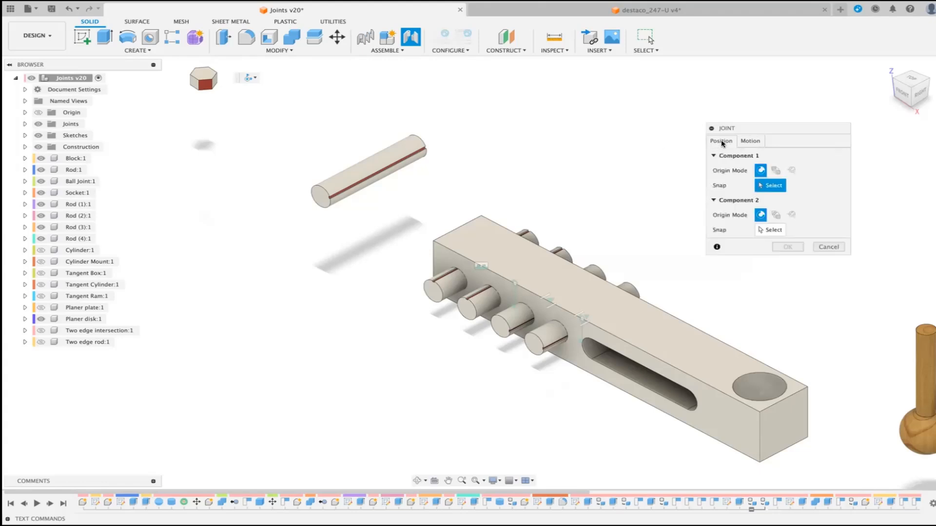
pyautogui.click(367, 169)
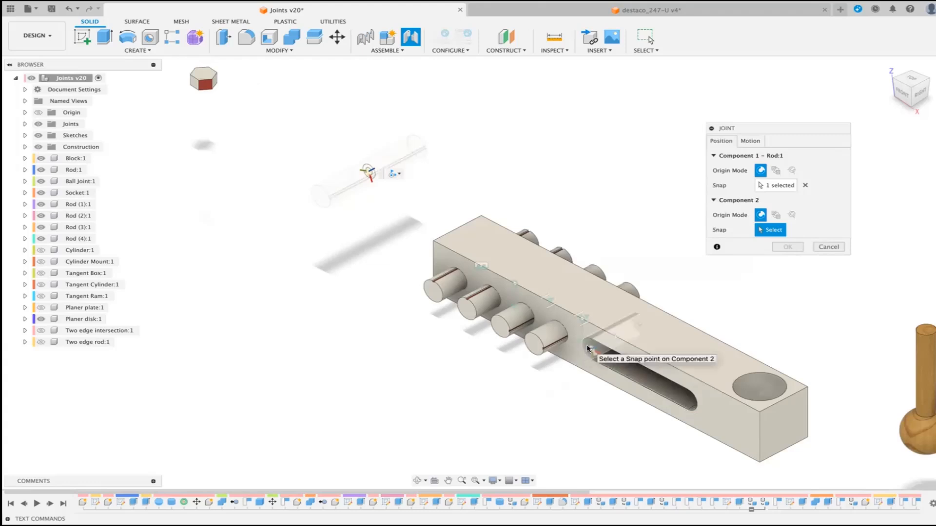
pyautogui.click(613, 336)
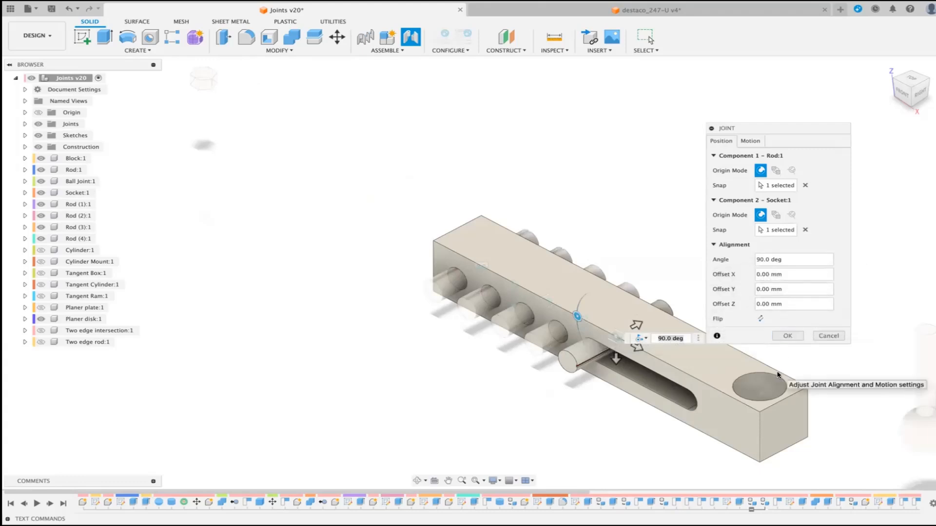
# Step: Preview the Pin-Slot motion of the rod in the slot, rotating about the Z axis and sliding along the X axis
pyautogui.scroll(4, 779, 361)
pyautogui.scroll(4, 778, 372)
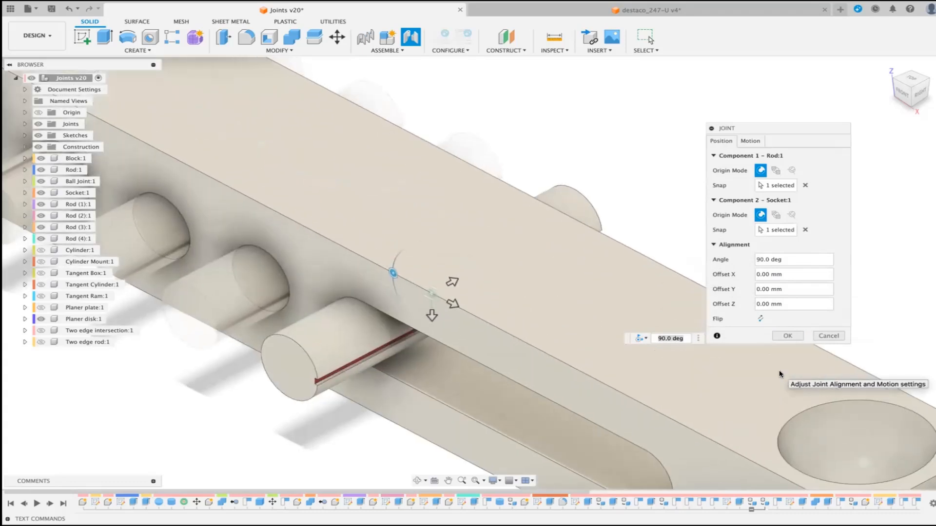
pyautogui.click(750, 141)
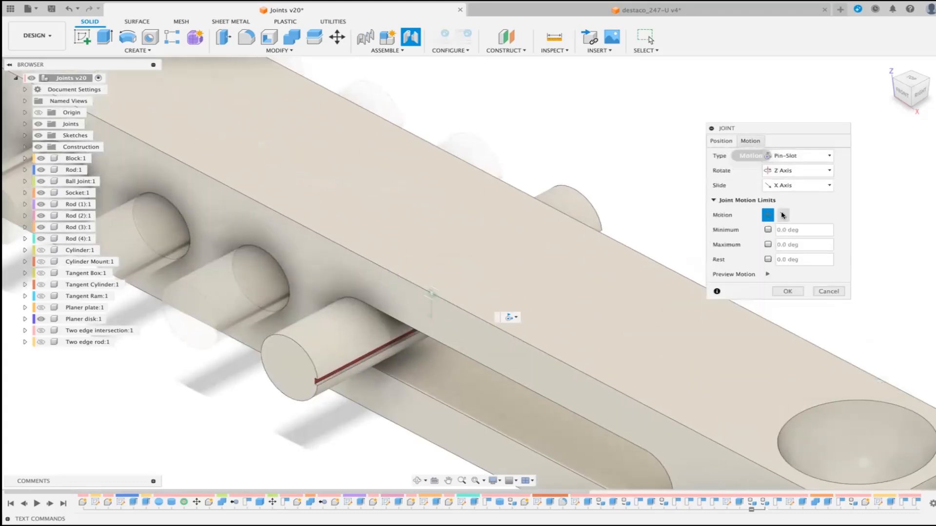
pyautogui.click(767, 275)
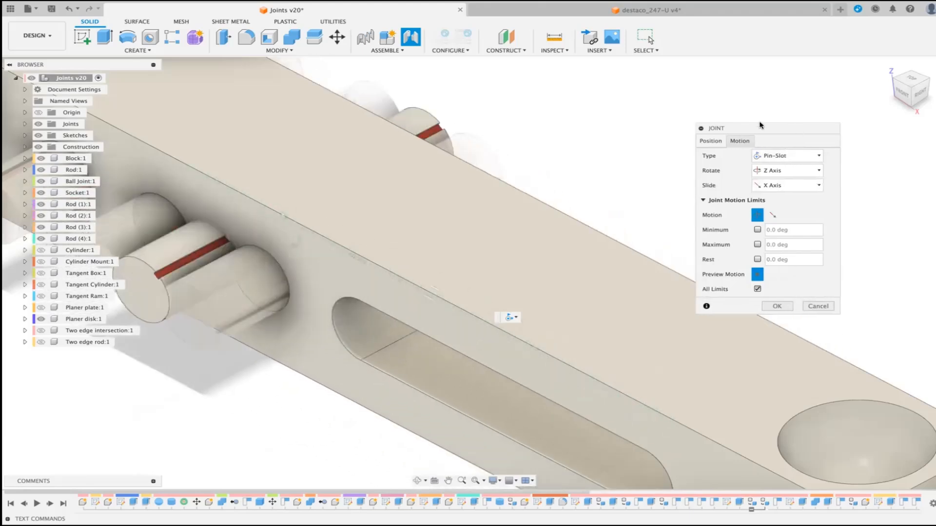
pyautogui.moveTo(795, 133); pyautogui.dragTo(713, 78)
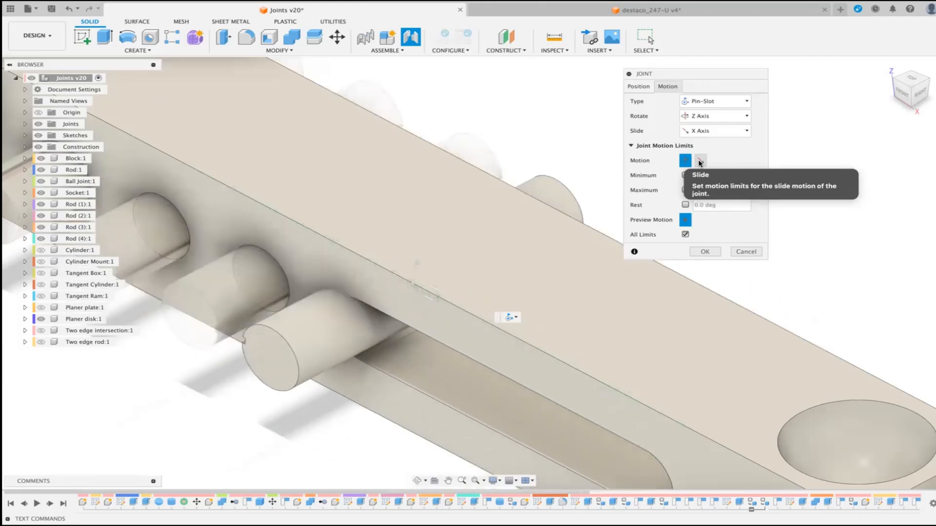
# Step: Limit the Pin-Slot slide to 0 mm minimum, 100 mm maximum and 50 mm rest, preview the limits and create the joint
pyautogui.click(700, 161)
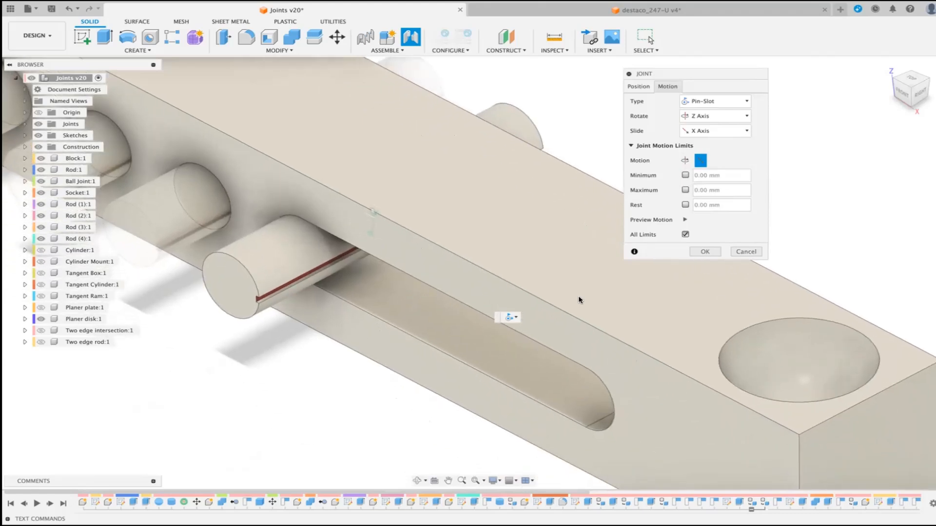
pyautogui.click(684, 175)
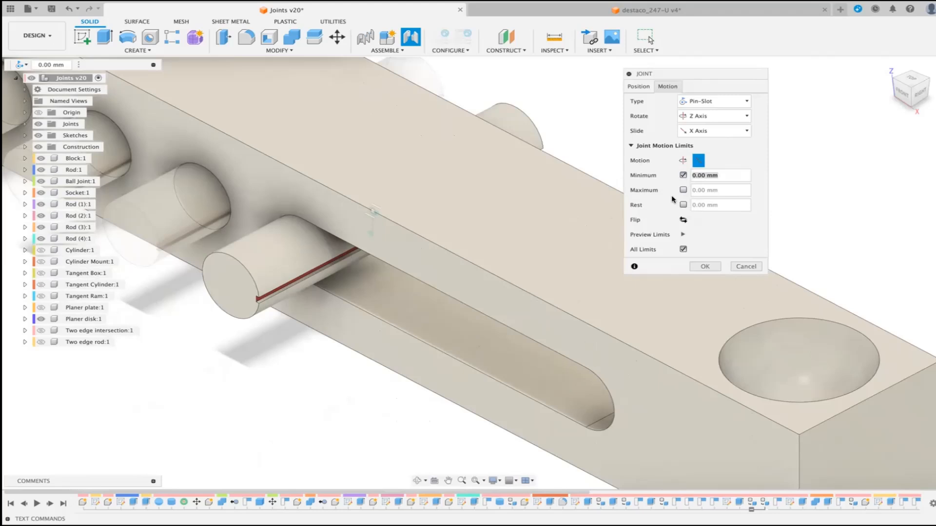
pyautogui.click(683, 190)
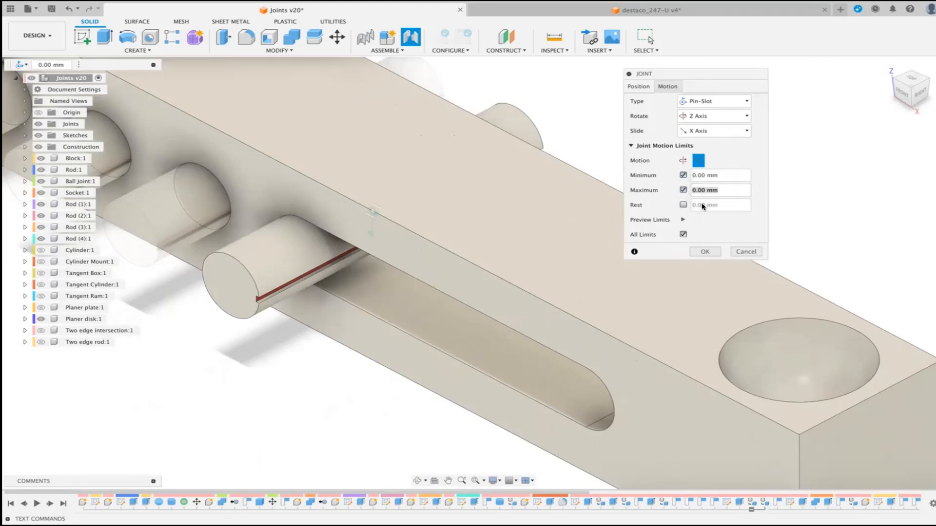
pyautogui.press('Return')
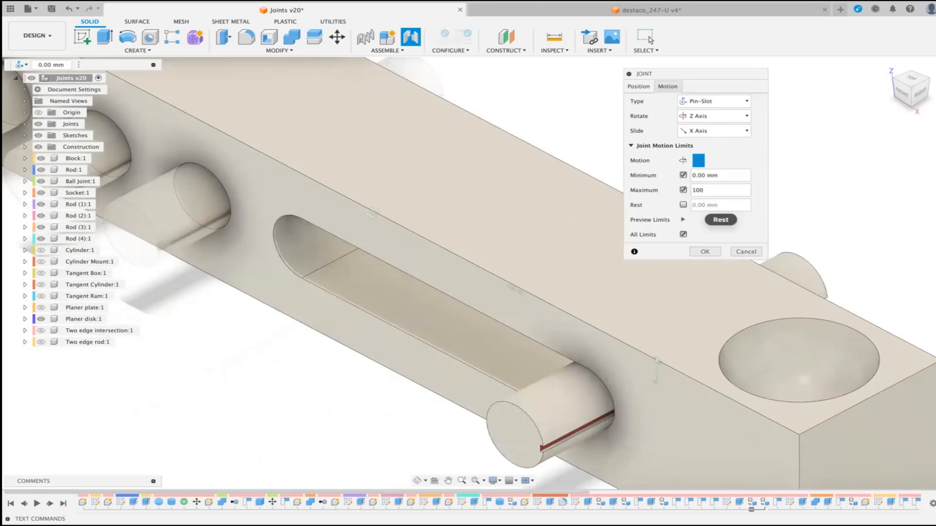
pyautogui.click(683, 205)
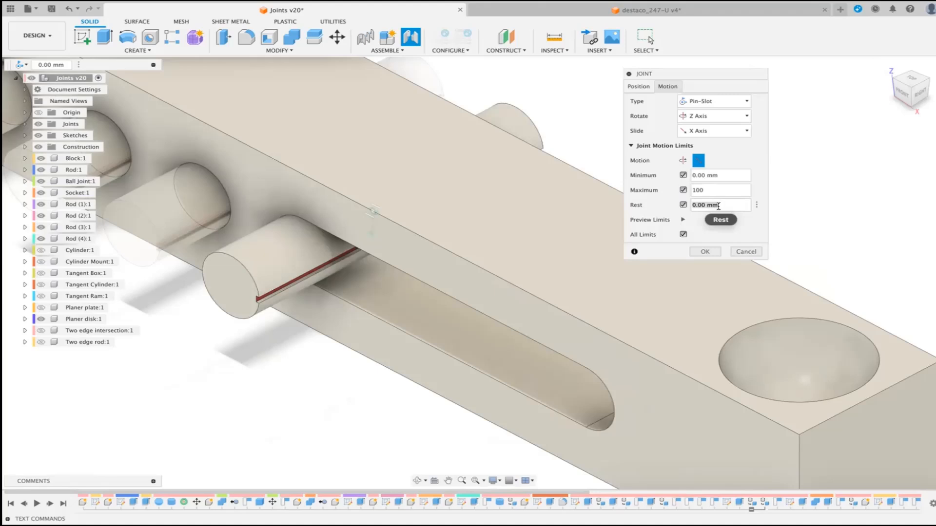
pyautogui.write('50')
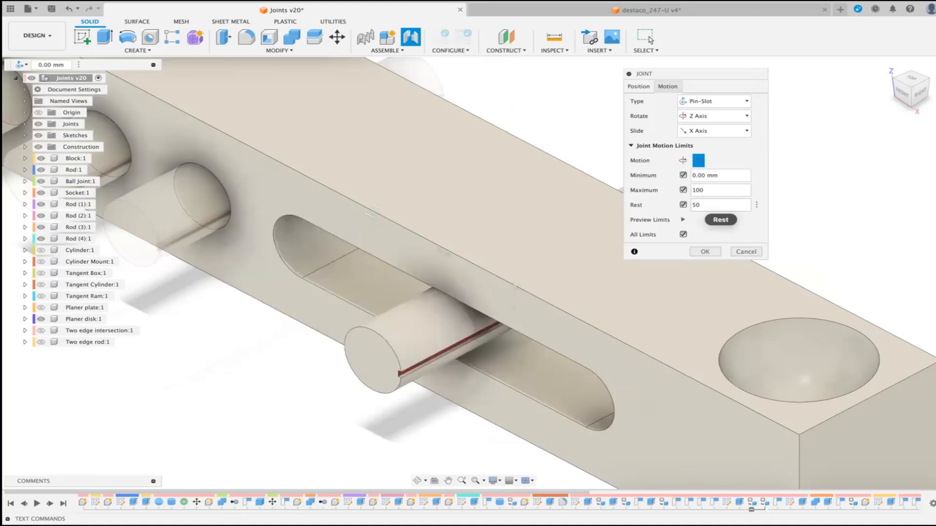
pyautogui.click(683, 220)
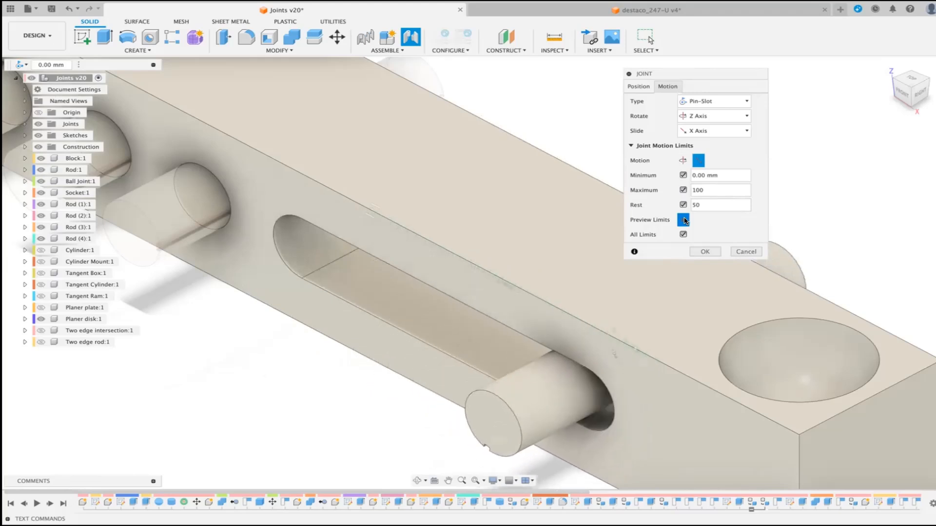
pyautogui.click(705, 251)
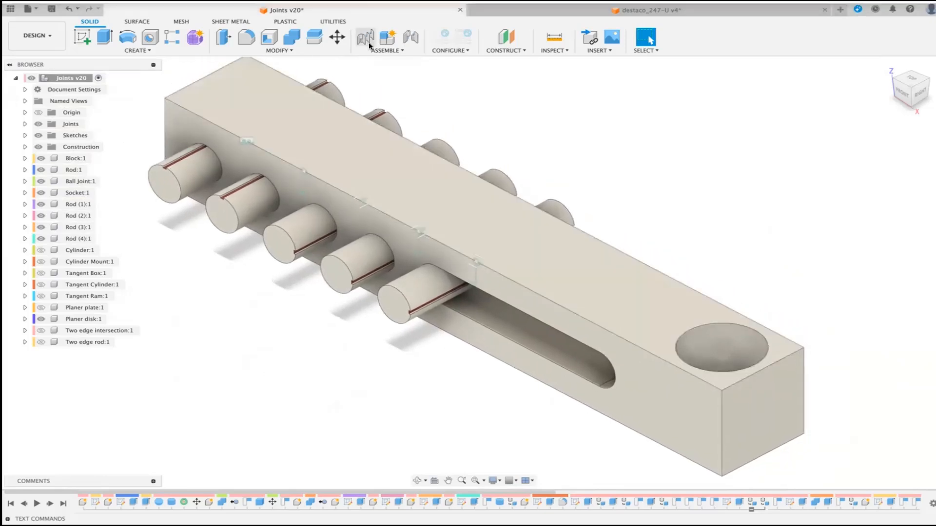
# Step: Start another Joint and set its motion type to Planar
pyautogui.scroll(-4, 474, 127)
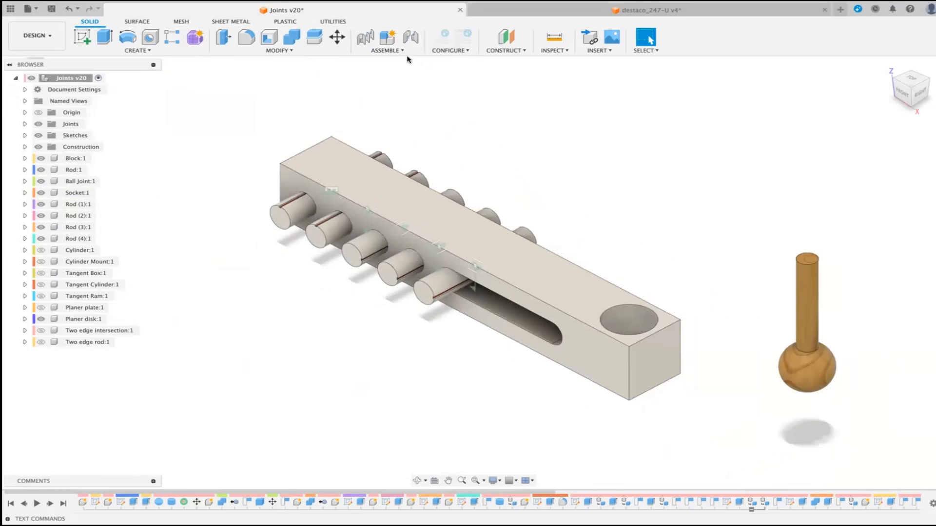
pyautogui.click(410, 37)
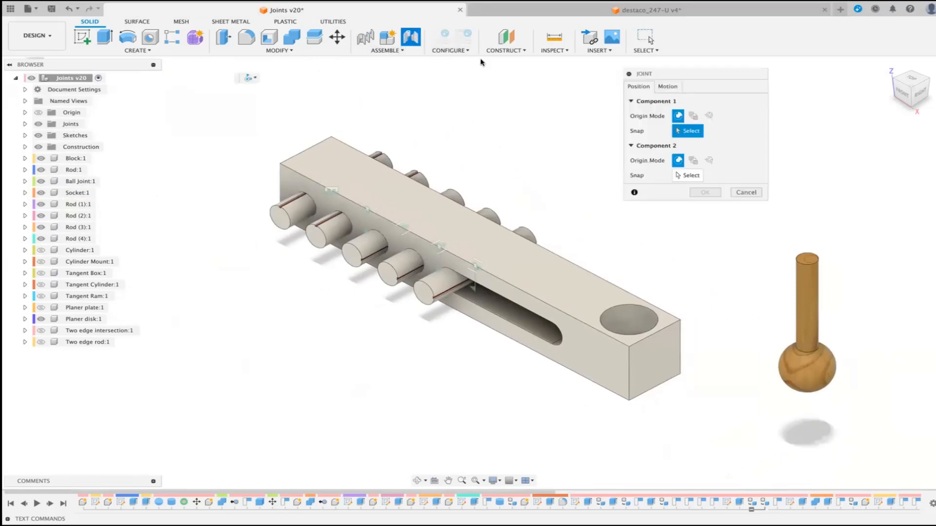
pyautogui.click(668, 87)
pyautogui.click(745, 101)
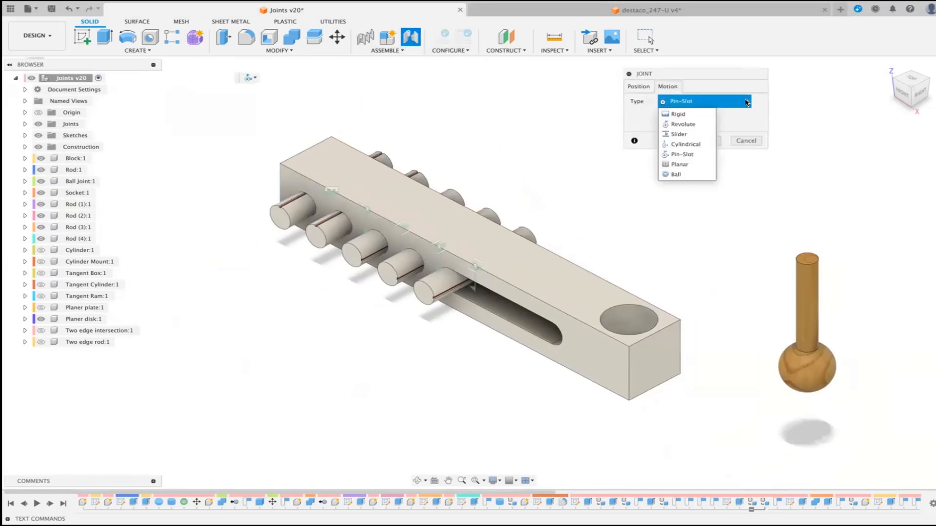
pyautogui.click(689, 165)
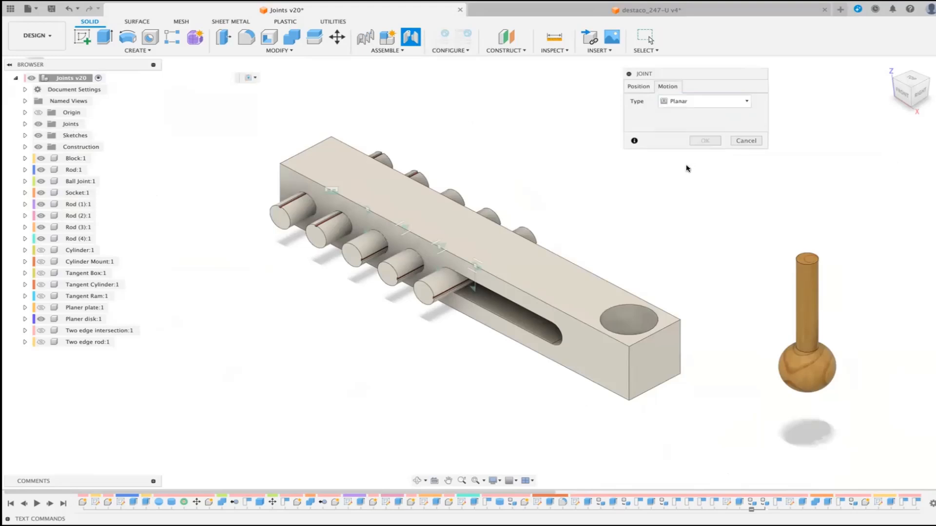
# Step: Pick the centre of the hexagonal Planer disk's underside as the snap point for Component 1
pyautogui.scroll(-4, 687, 169)
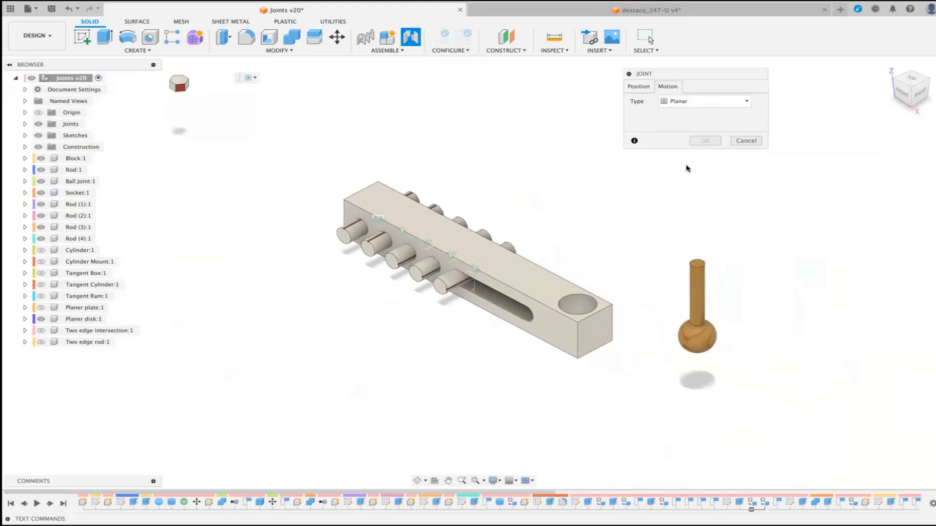
pyautogui.click(911, 107)
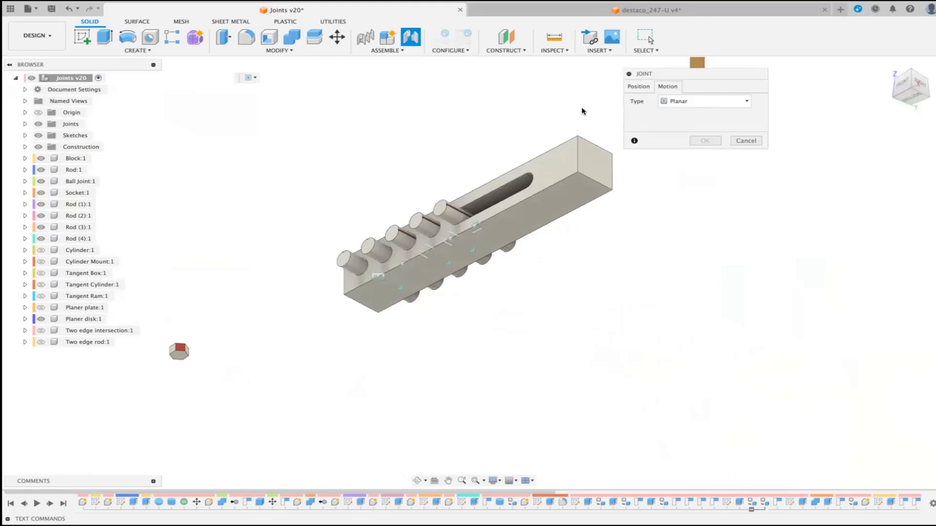
pyautogui.click(642, 89)
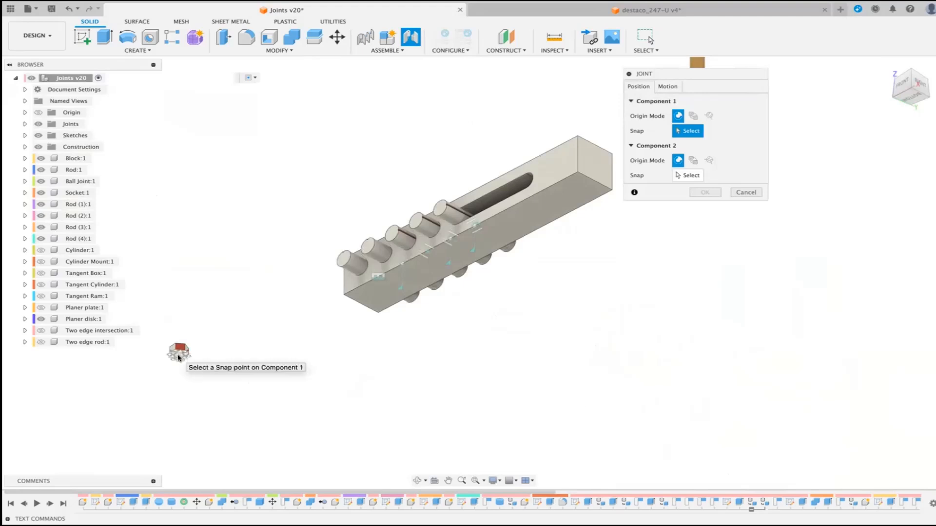
pyautogui.scroll(5, 226, 399)
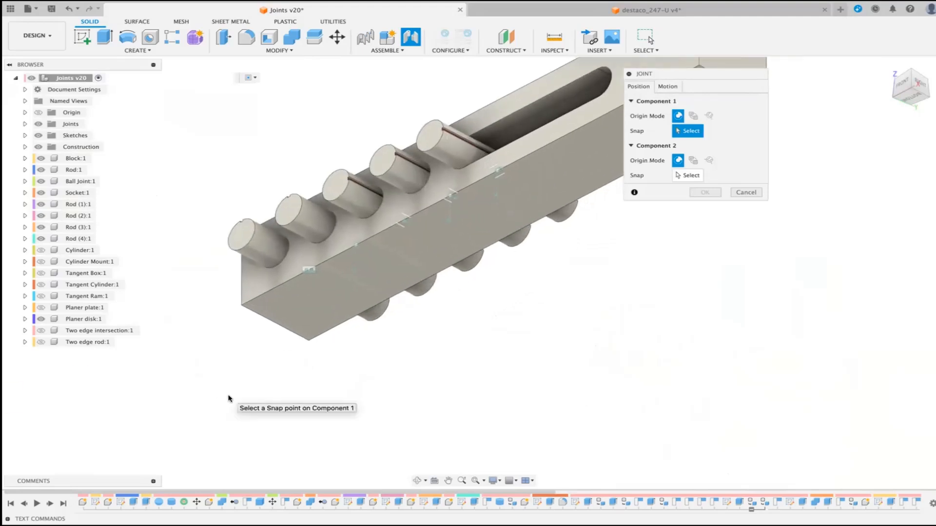
pyautogui.hscroll(-8, 229, 398)
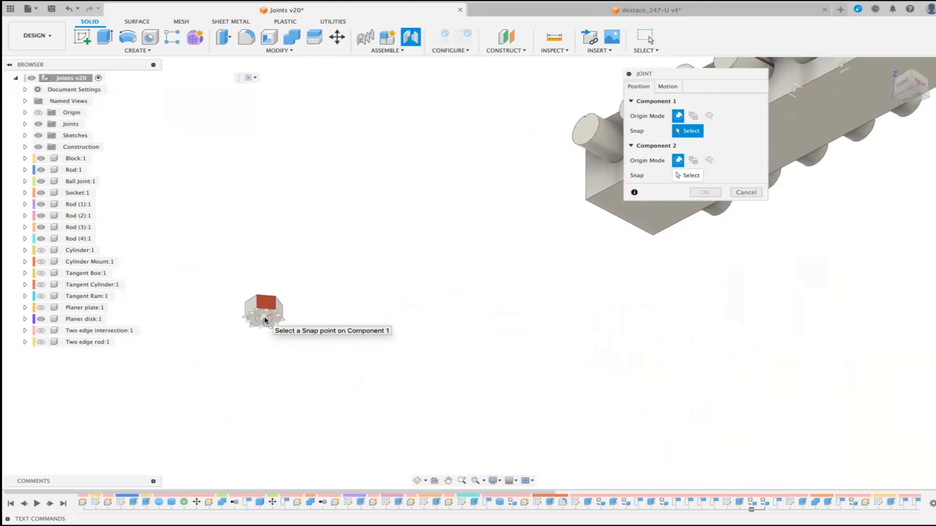
pyautogui.click(266, 320)
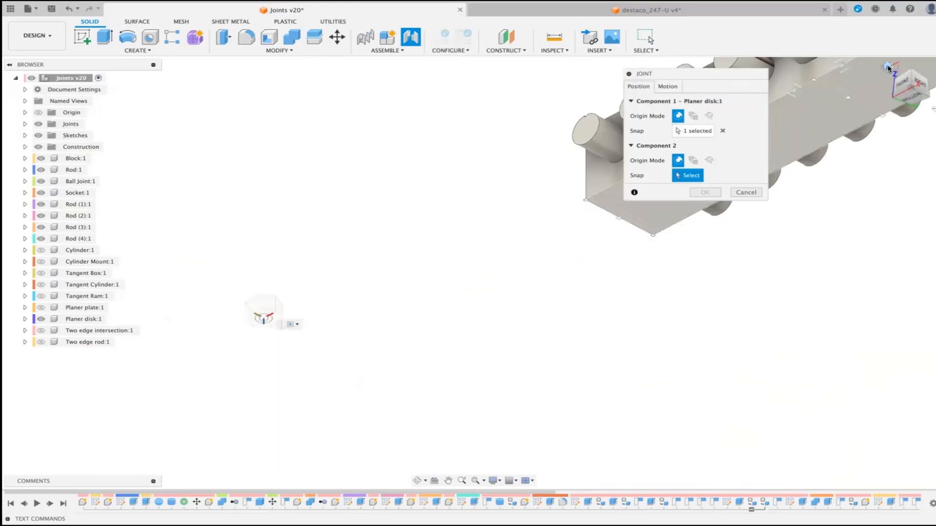
# Step: Snap the Planer disk to the centre point of the block's upper face
pyautogui.click(888, 68)
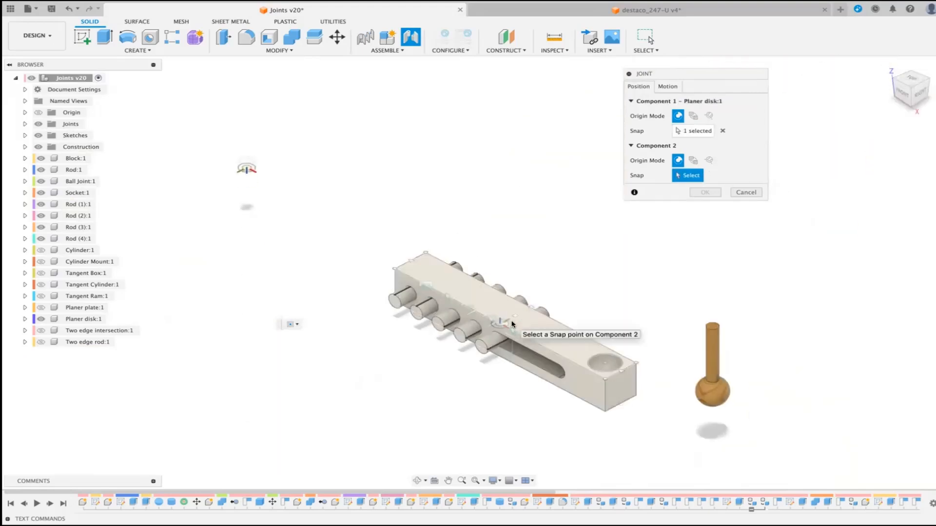
pyautogui.scroll(8, 512, 324)
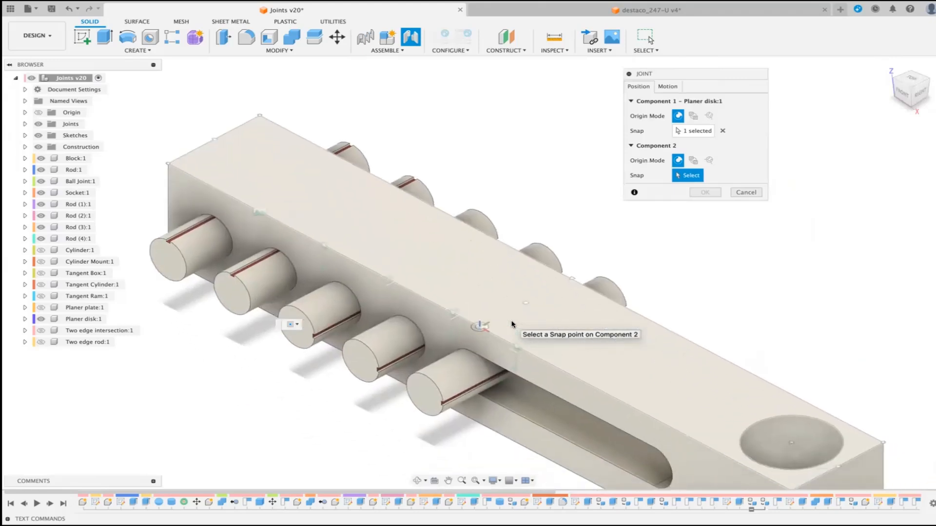
pyautogui.click(525, 296)
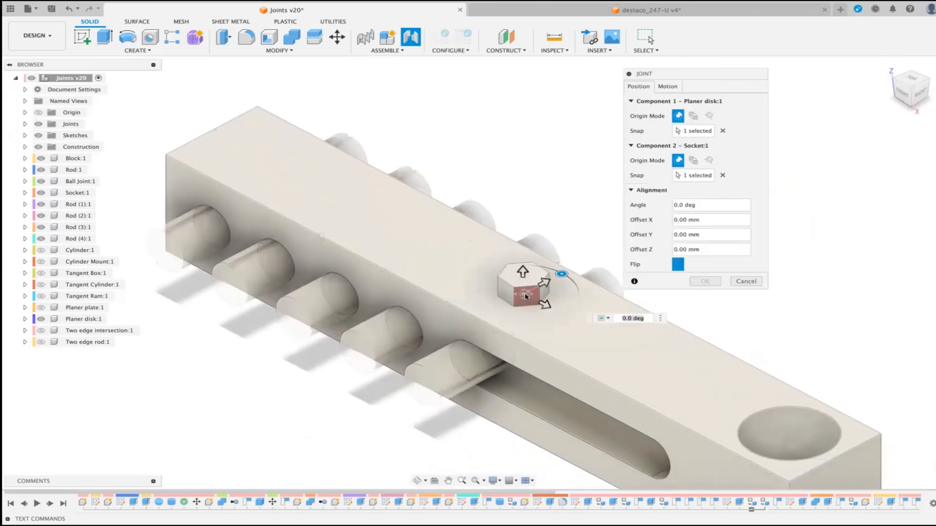
pyautogui.scroll(6, 525, 295)
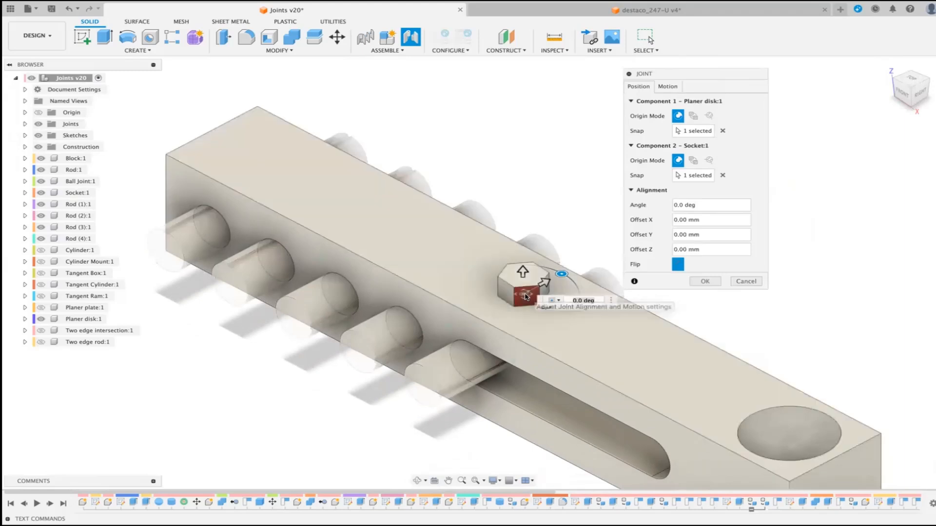
pyautogui.hscroll(4, 525, 291)
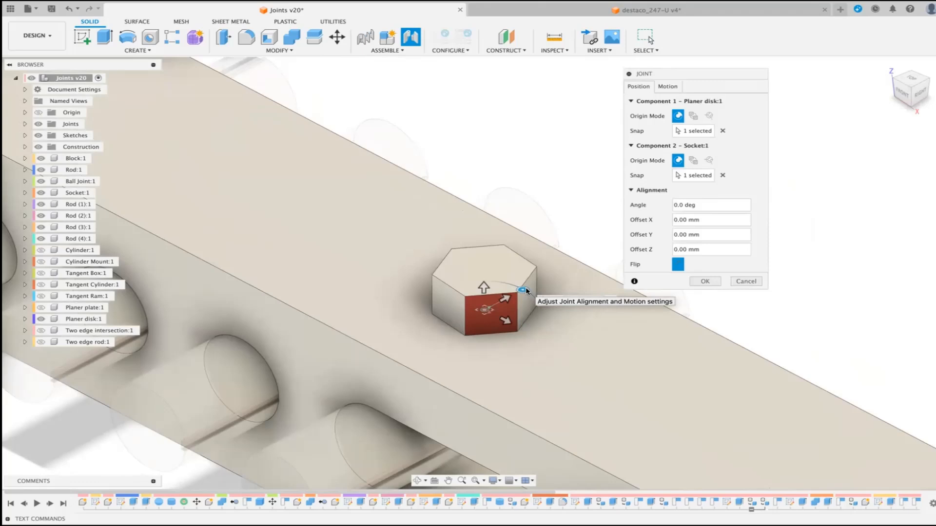
pyautogui.click(524, 290)
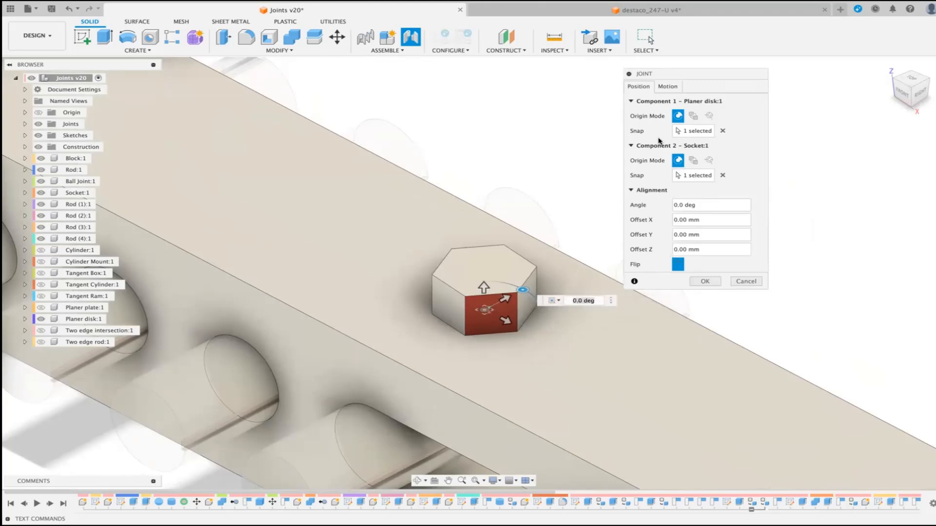
# Step: Preview the Planar joint's rotation and both slide motions with Z as the perpendicular axis and X as the slide axis, and create the joint
pyautogui.click(667, 87)
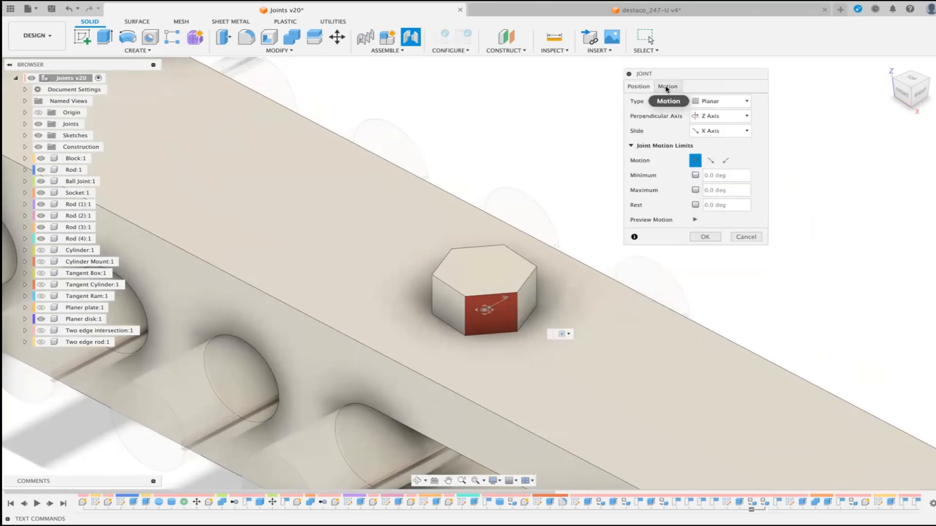
pyautogui.click(695, 220)
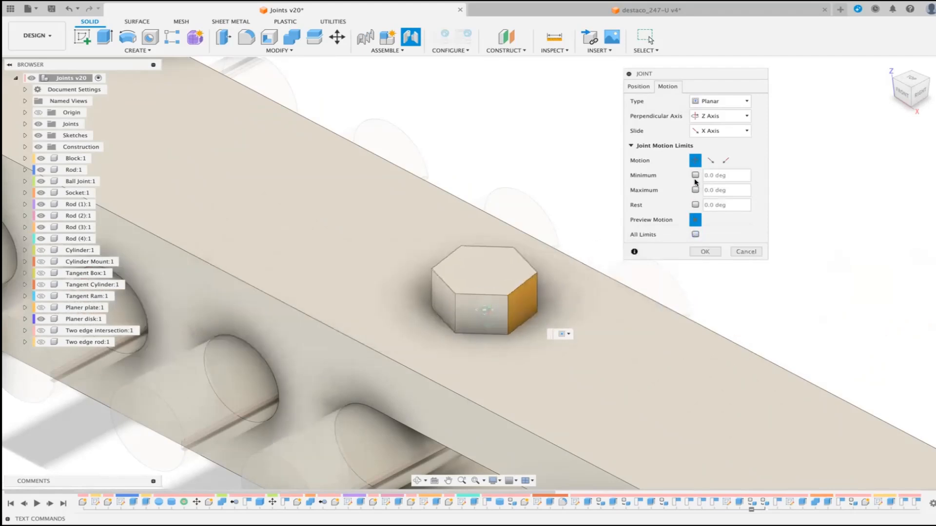
pyautogui.click(711, 160)
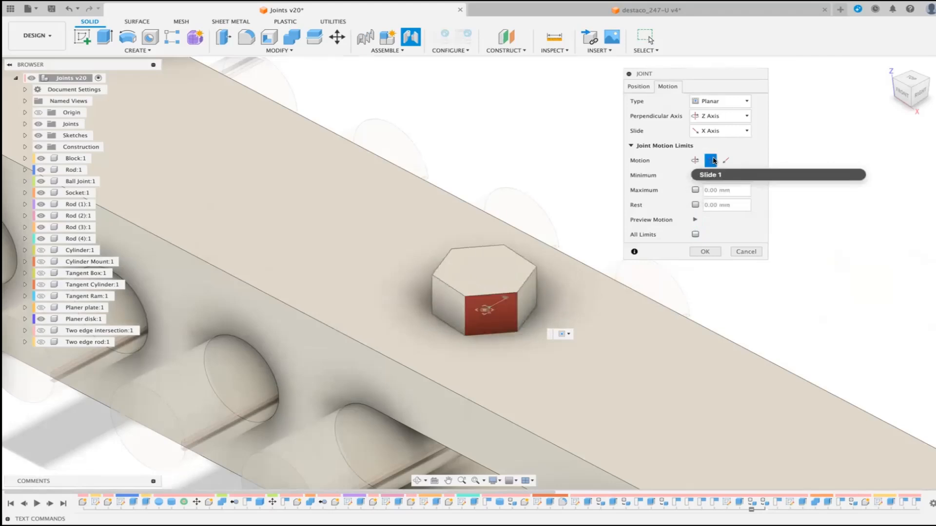
pyautogui.click(695, 220)
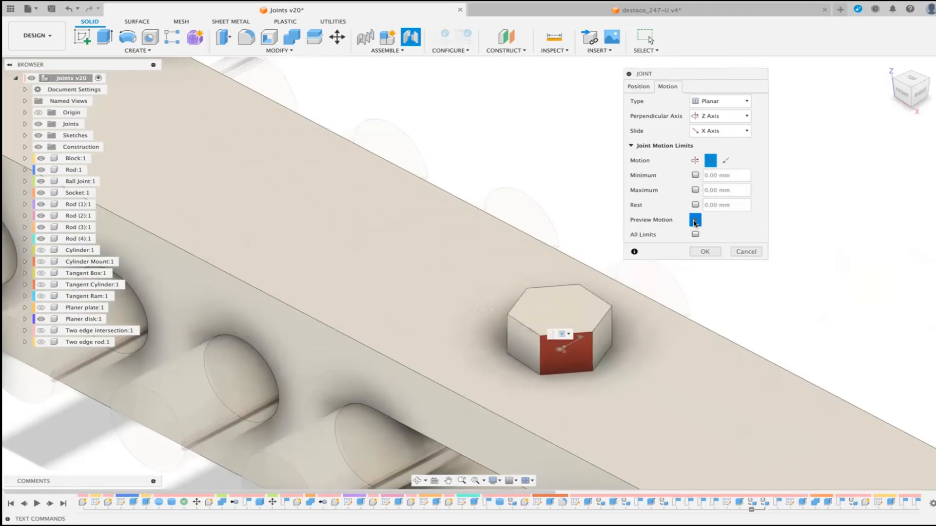
pyautogui.click(725, 161)
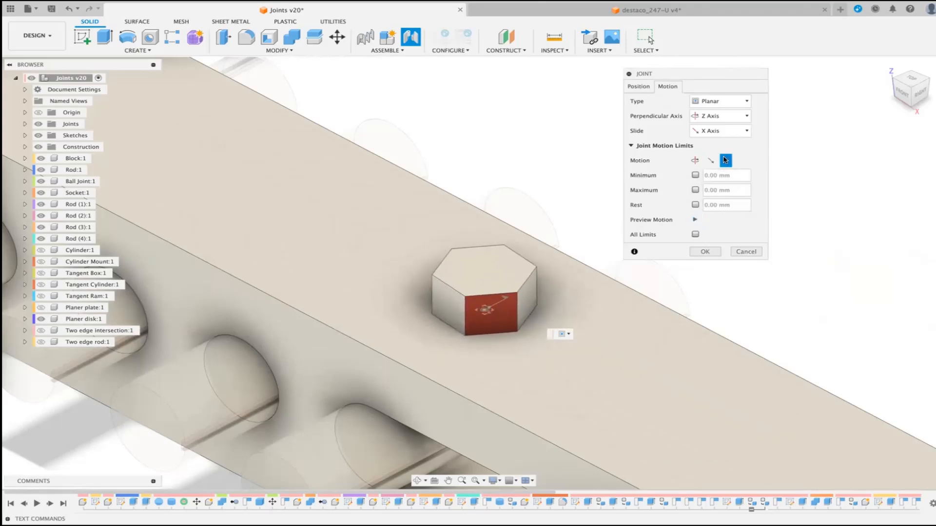
pyautogui.click(695, 220)
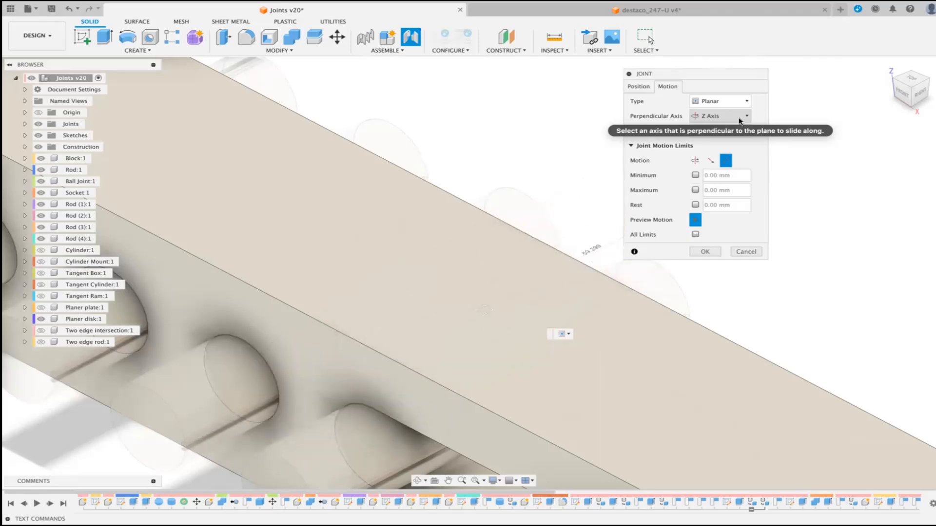
pyautogui.click(705, 252)
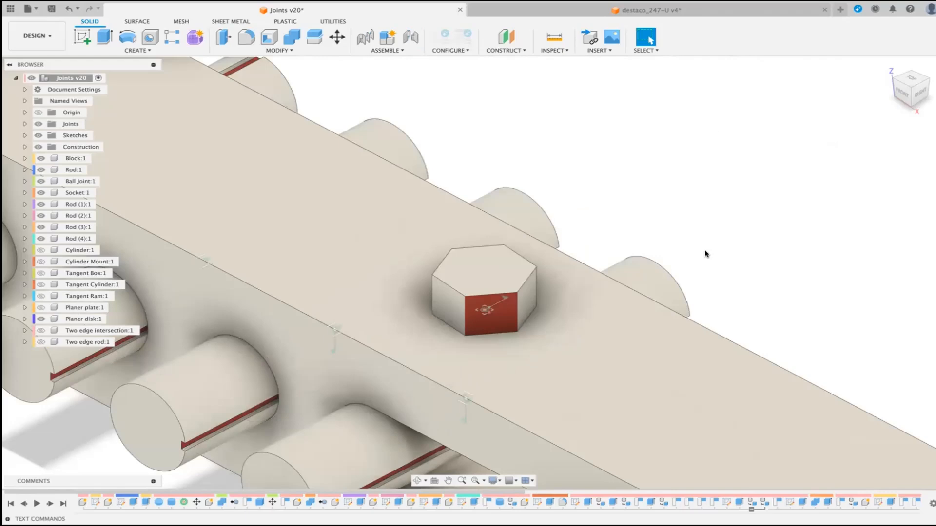
# Step: Start another Joint and set its motion type to Ball
pyautogui.press('F6')
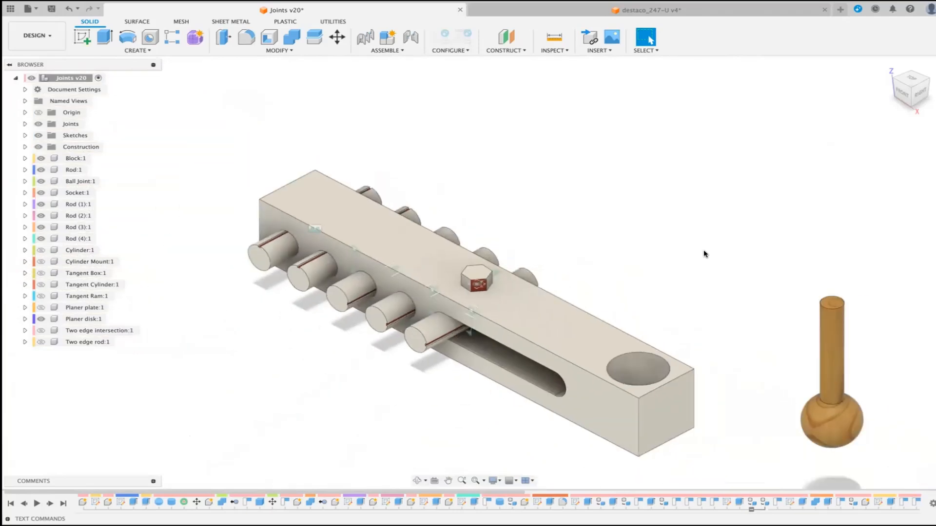
pyautogui.click(411, 39)
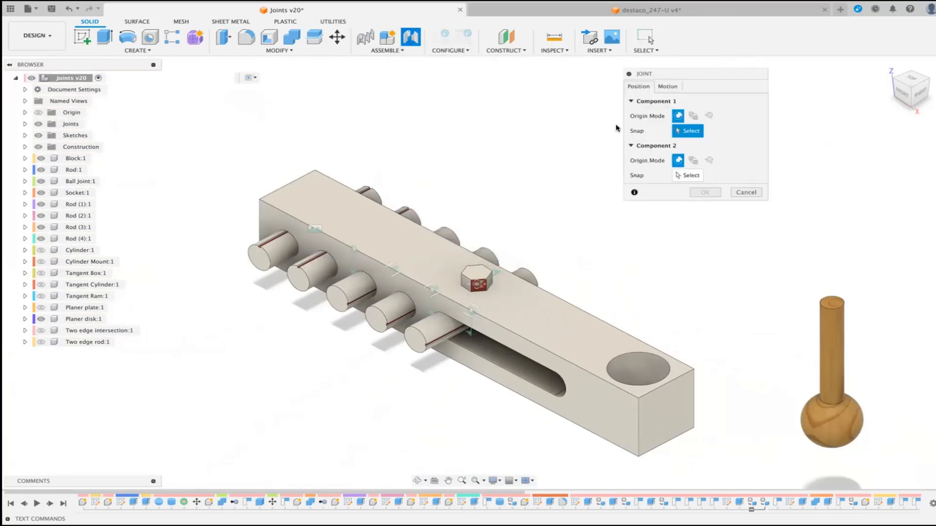
pyautogui.click(667, 88)
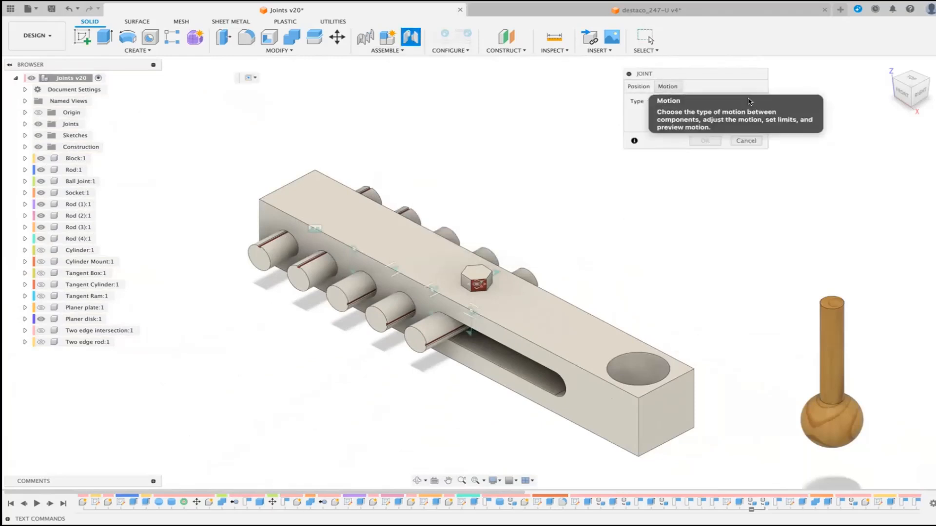
pyautogui.moveTo(731, 74); pyautogui.dragTo(609, 84)
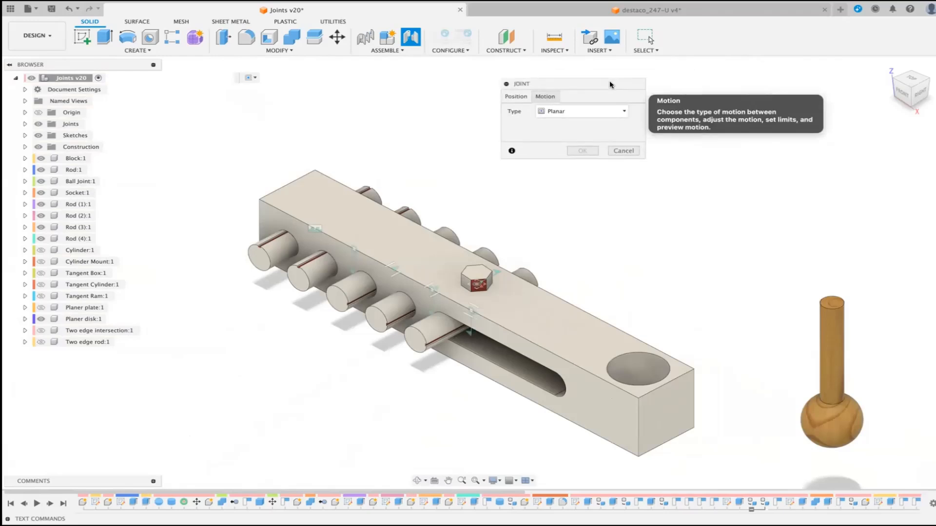
pyautogui.click(621, 111)
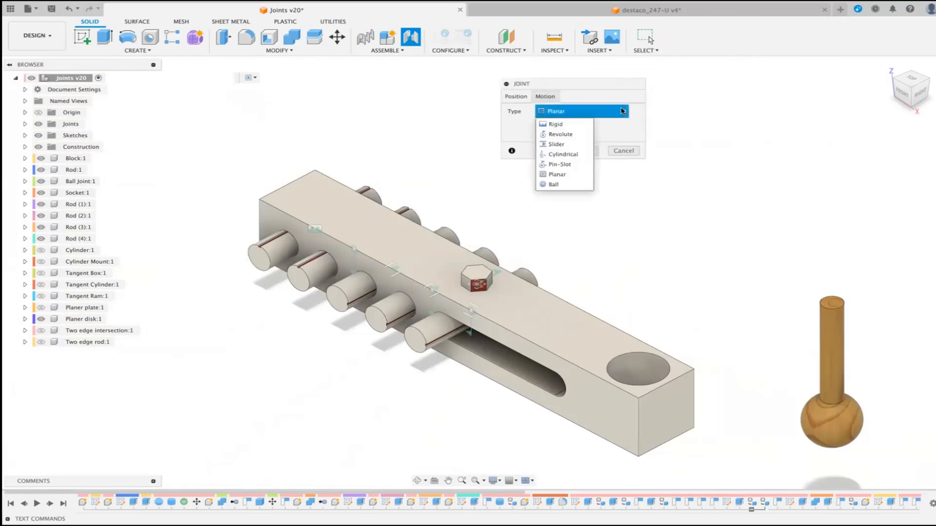
pyautogui.click(559, 184)
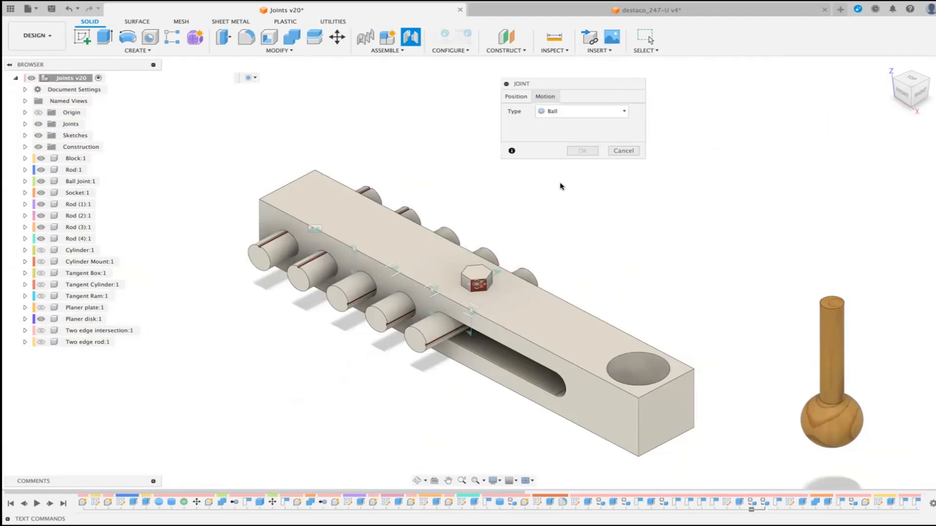
# Step: Snap the centre of the wooden Ball Joint's sphere to the centre of the Socket at the block's end
pyautogui.click(509, 97)
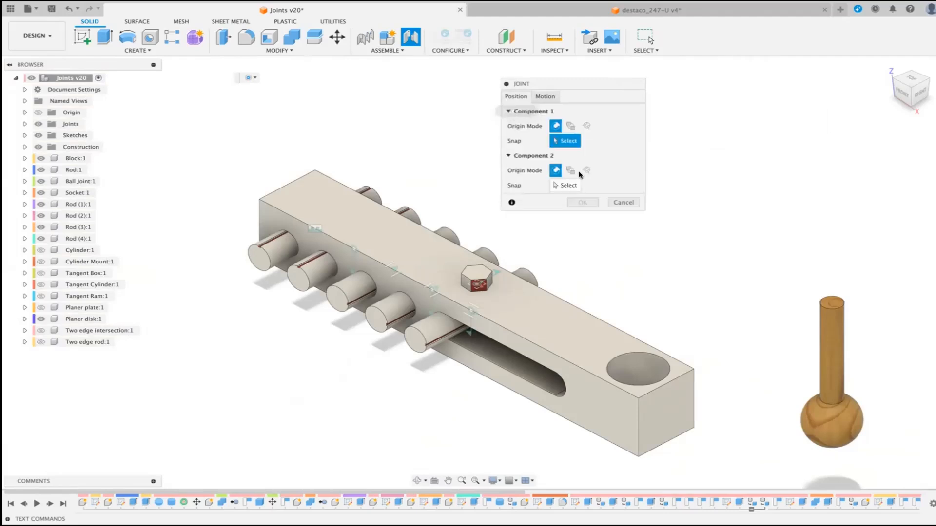
pyautogui.click(832, 421)
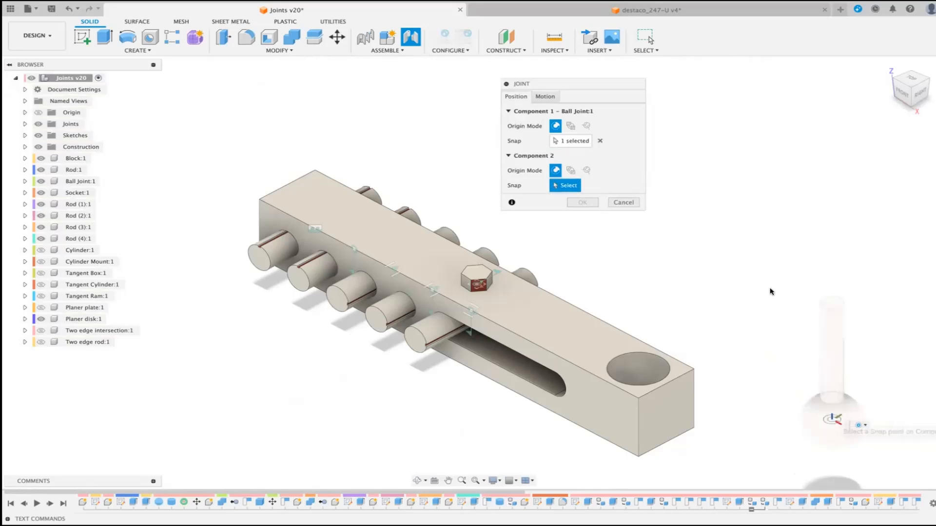
pyautogui.click(640, 373)
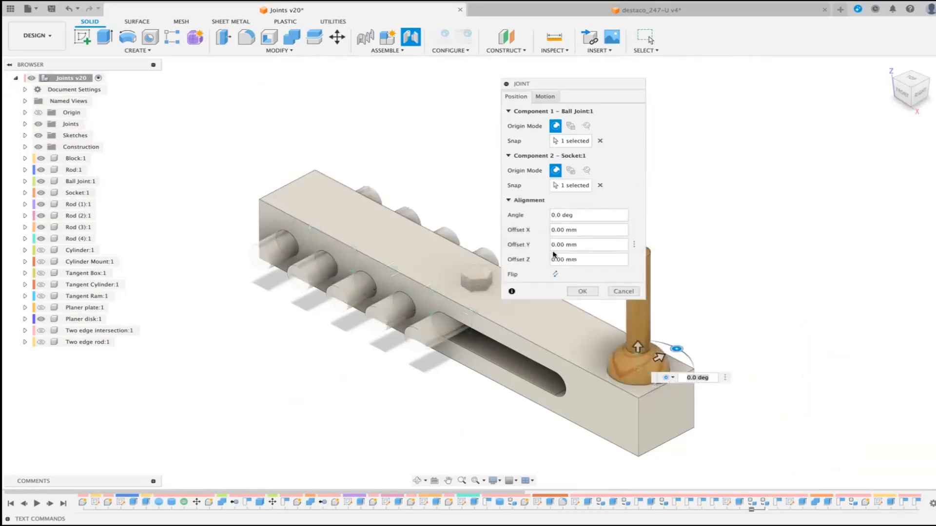
# Step: Preview the ball joint's pitch, yaw and roll motions one by one, and all of them together
pyautogui.click(544, 96)
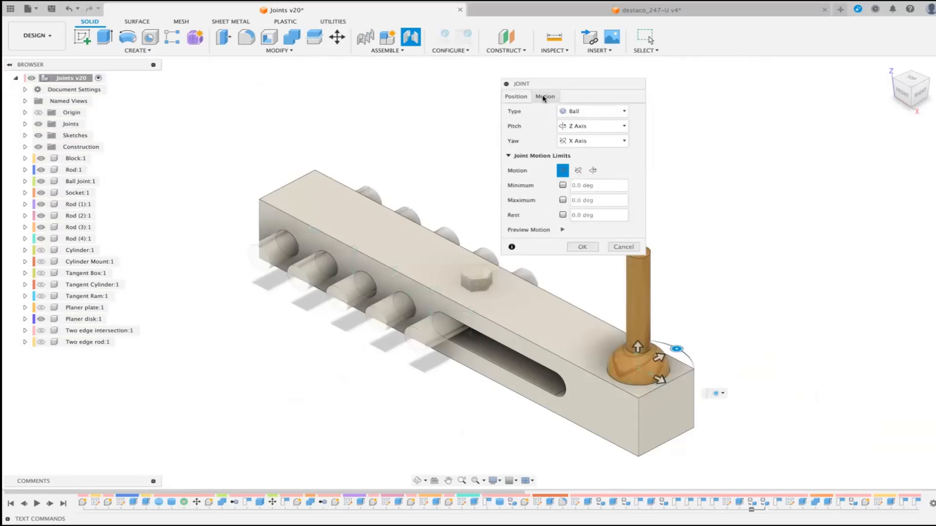
pyautogui.click(560, 230)
pyautogui.moveTo(585, 88); pyautogui.dragTo(800, 112)
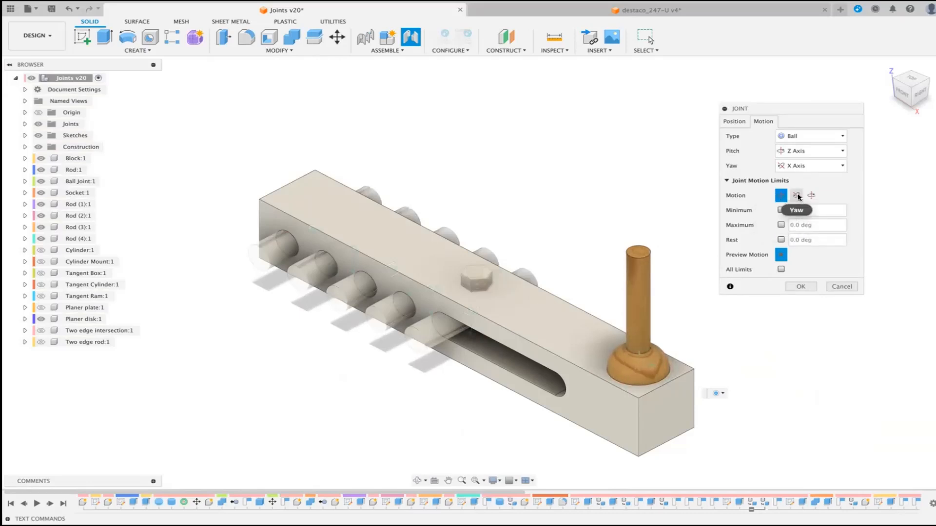
pyautogui.click(797, 195)
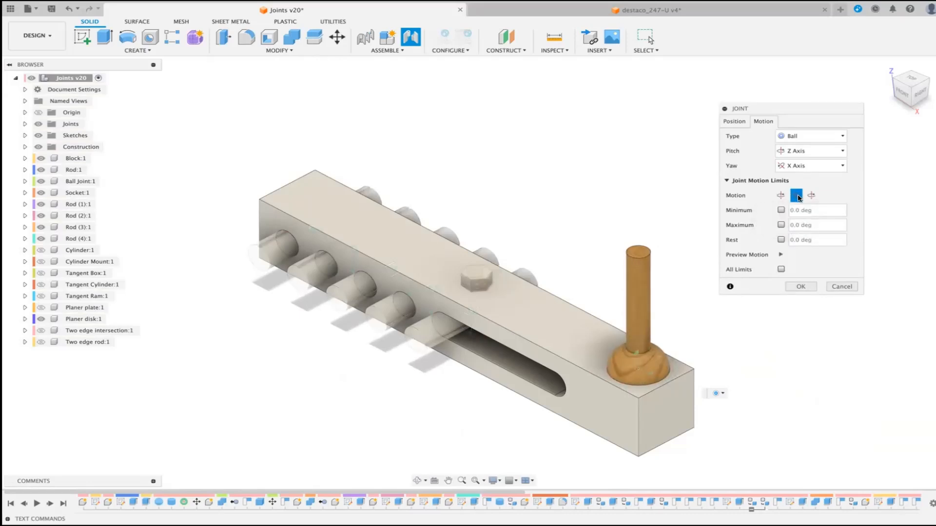
pyautogui.click(780, 254)
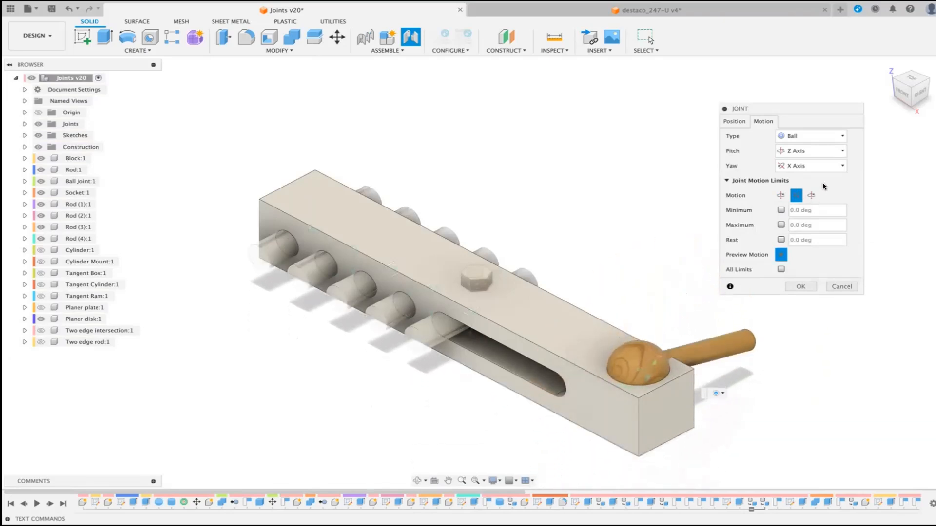
pyautogui.click(811, 195)
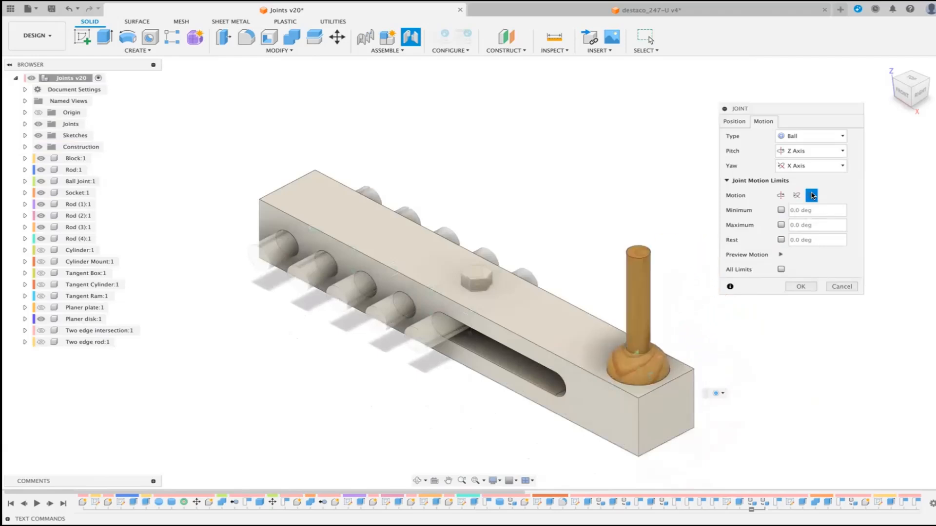
pyautogui.click(780, 256)
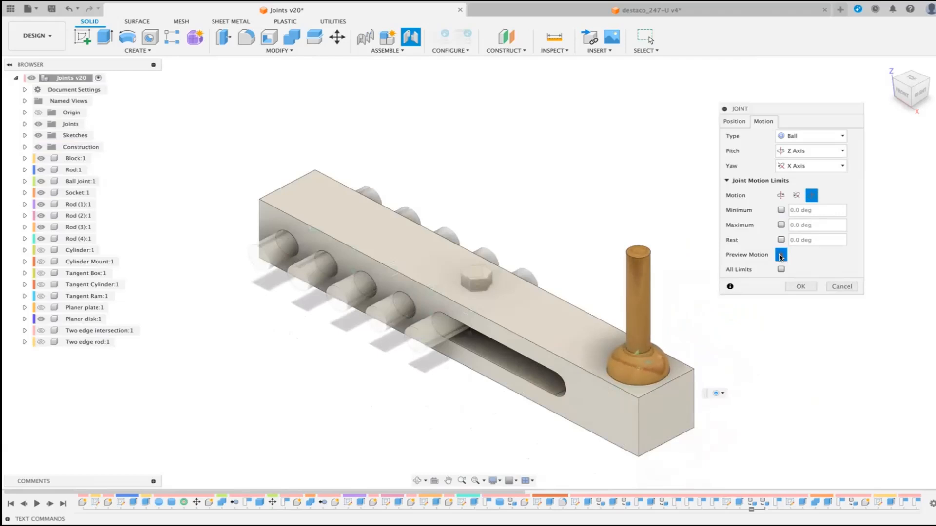
pyautogui.click(780, 268)
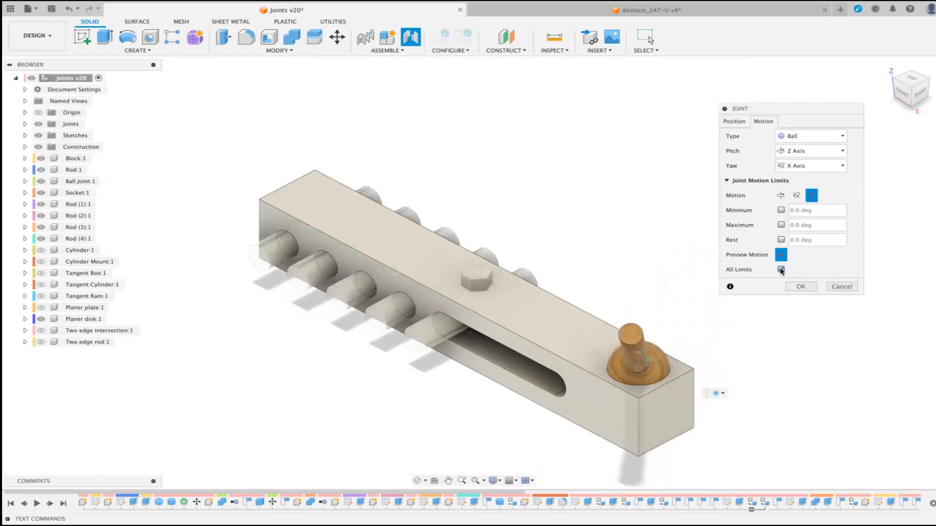
# Step: Preview the ball joint's pitch, roll and yaw motions again, with the combined All Limits preview switched off
pyautogui.click(780, 195)
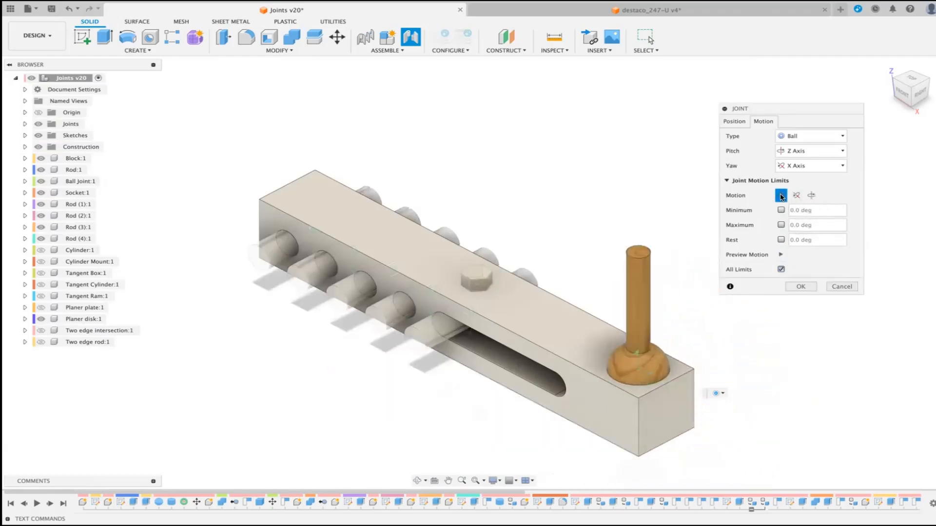
pyautogui.click(778, 254)
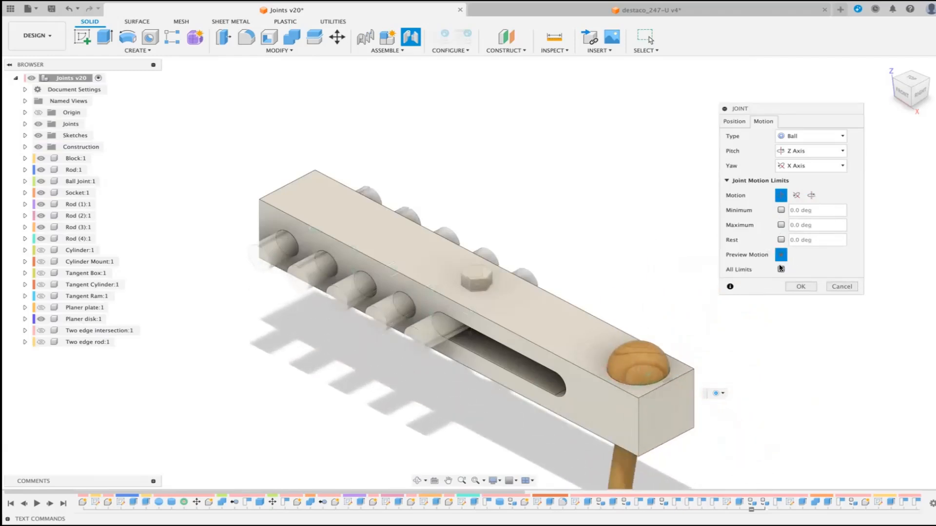
pyautogui.click(781, 269)
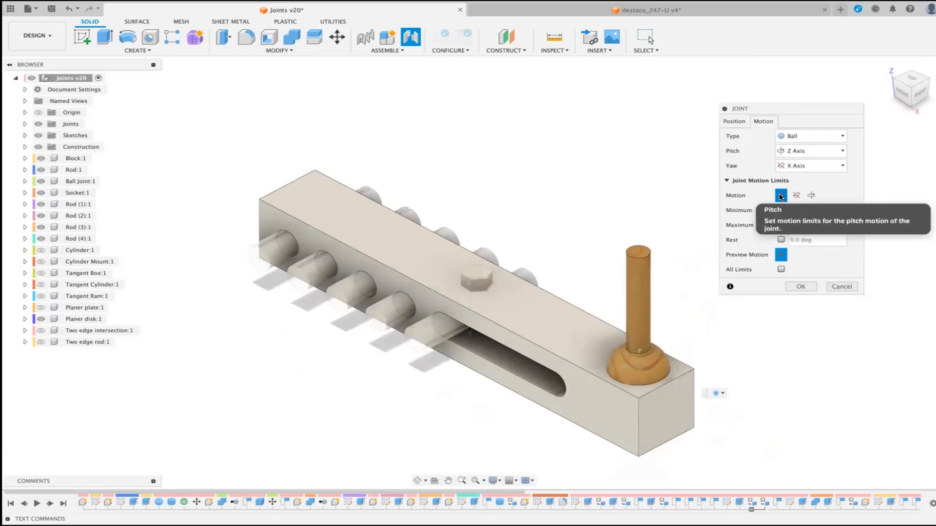
pyautogui.click(811, 195)
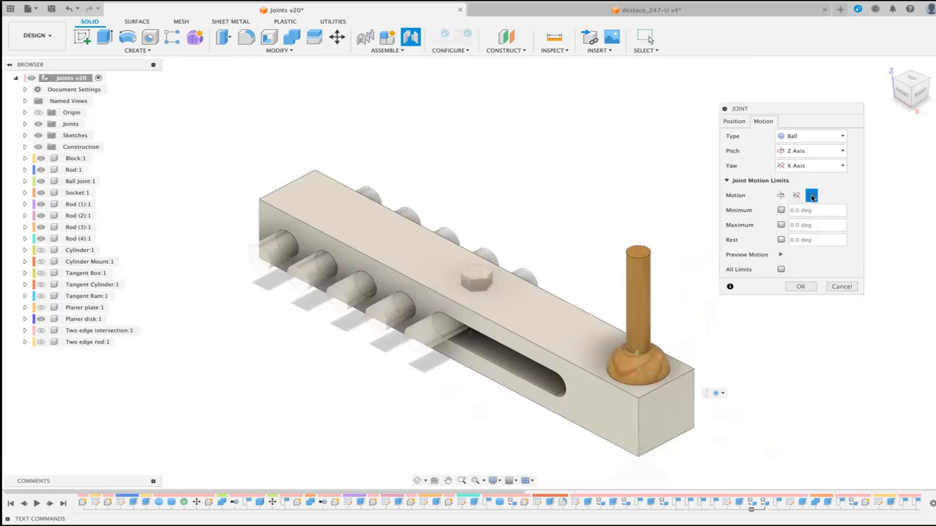
pyautogui.click(780, 254)
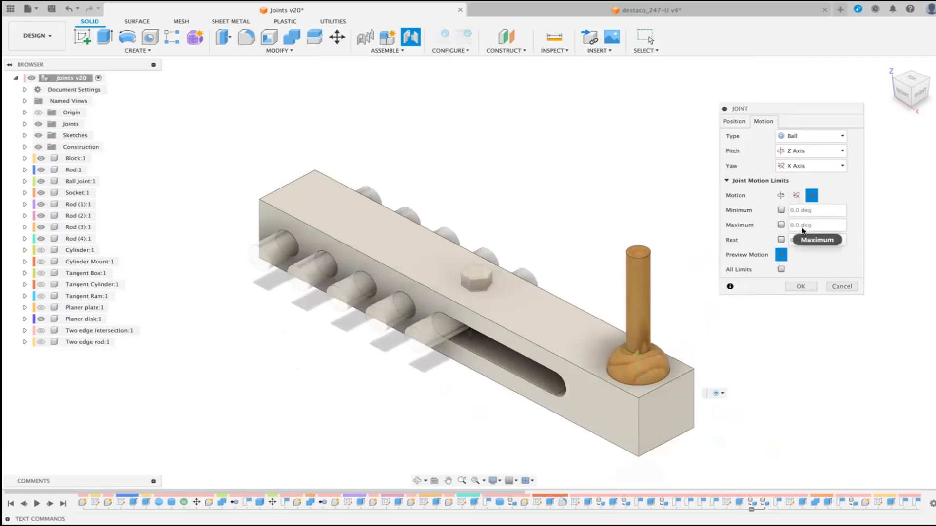
pyautogui.click(796, 196)
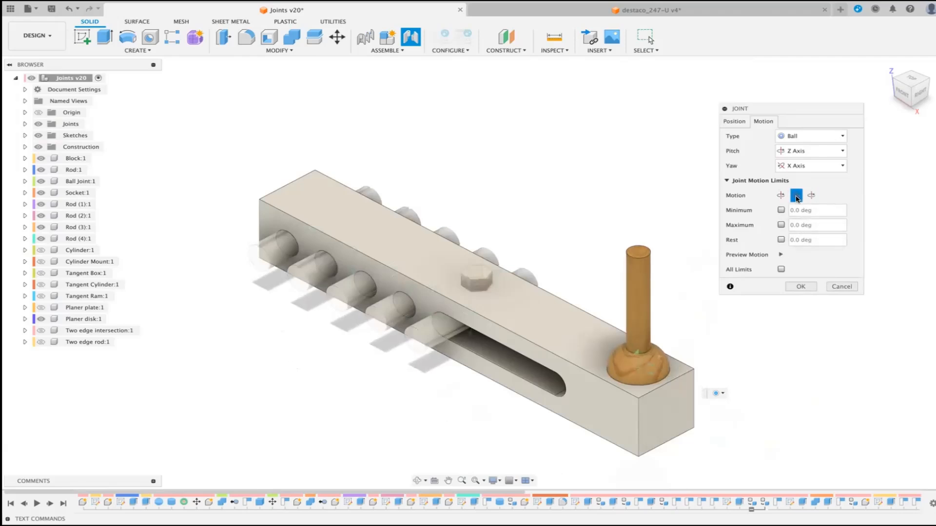
pyautogui.click(780, 255)
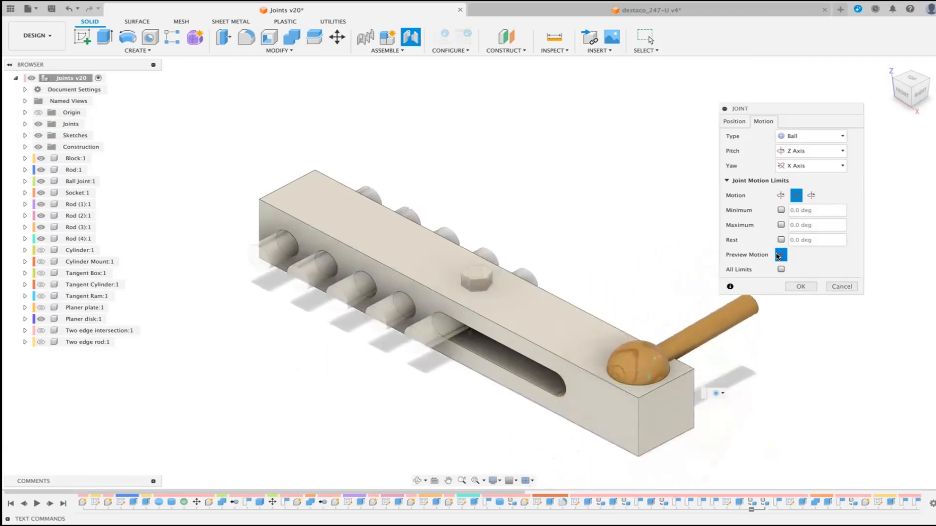
pyautogui.click(780, 255)
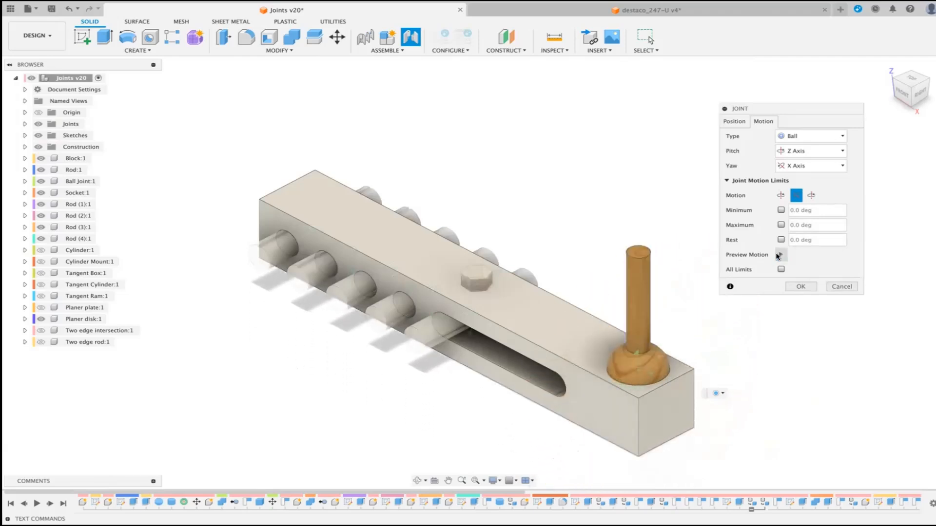
# Step: Limit the ball joint's yaw to a minimum of 0 deg and a maximum of 69 deg
pyautogui.click(780, 211)
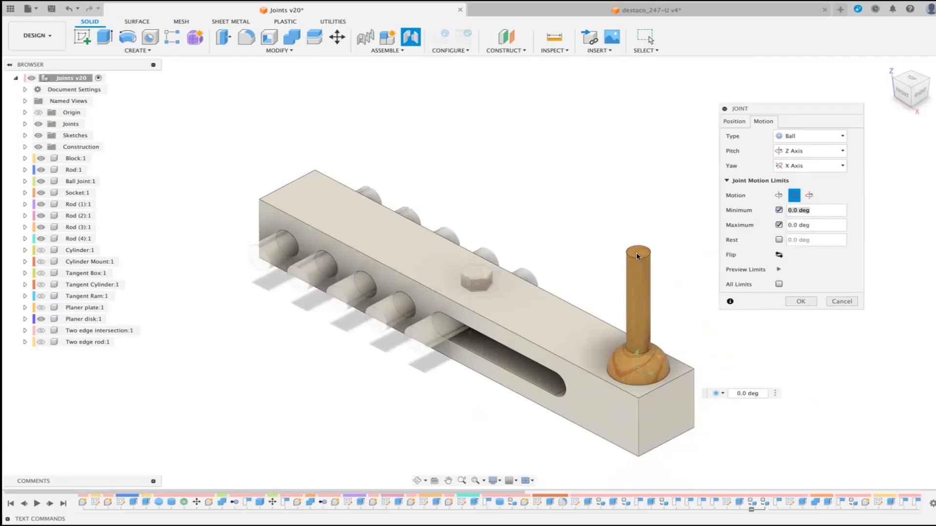
pyautogui.click(820, 225)
pyautogui.press('Return')
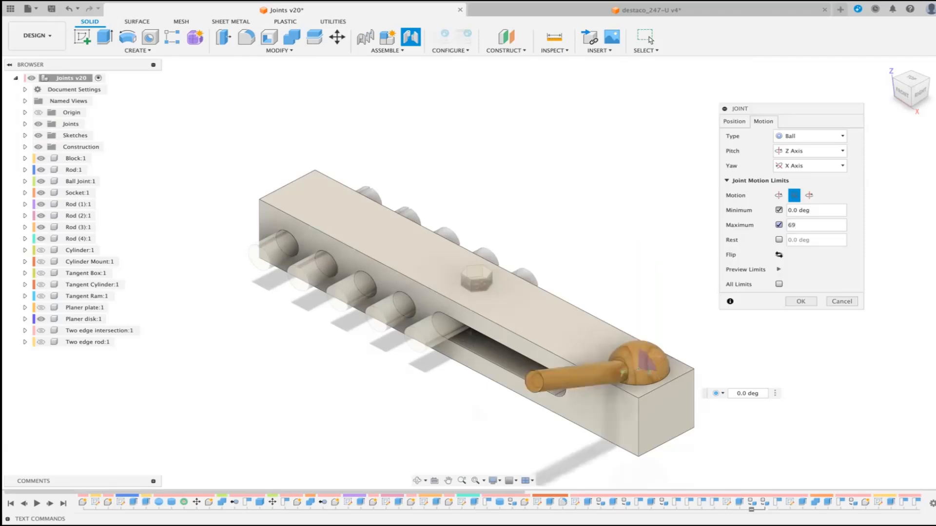
# Step: Check the tilted rod's clearance to the block from the right side and preview all the joint's limits together
pyautogui.click(922, 91)
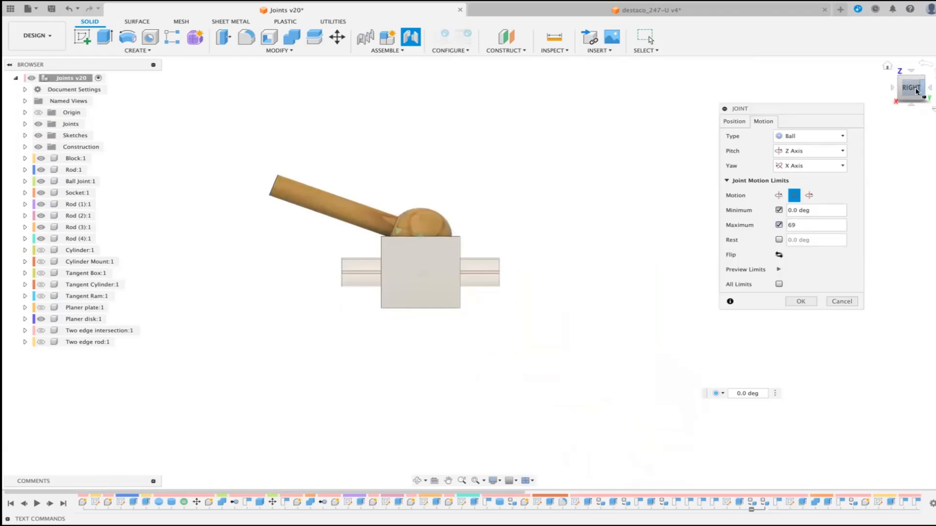
pyautogui.click(888, 66)
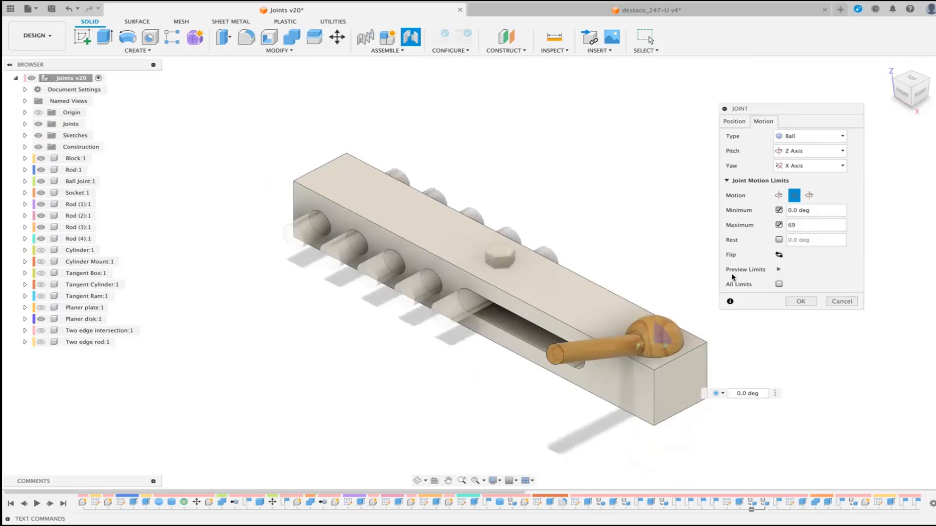
pyautogui.click(779, 283)
pyautogui.click(778, 269)
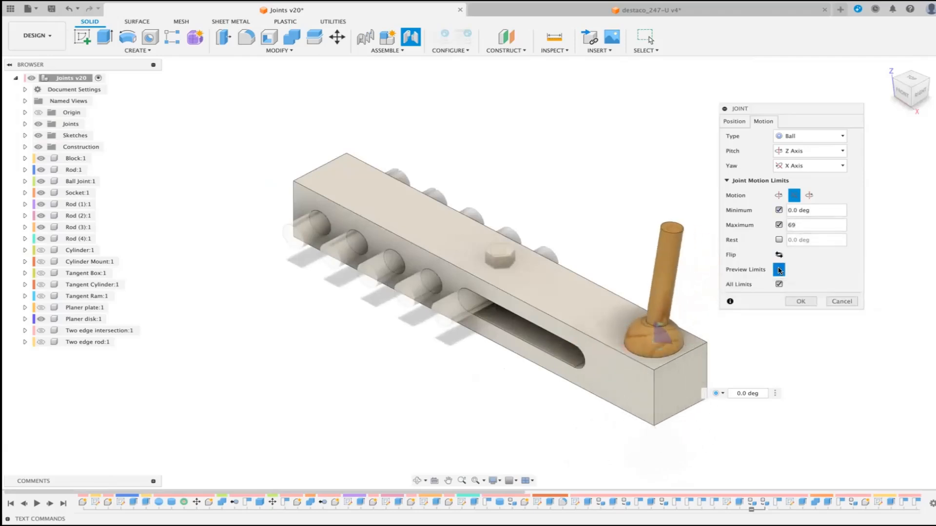